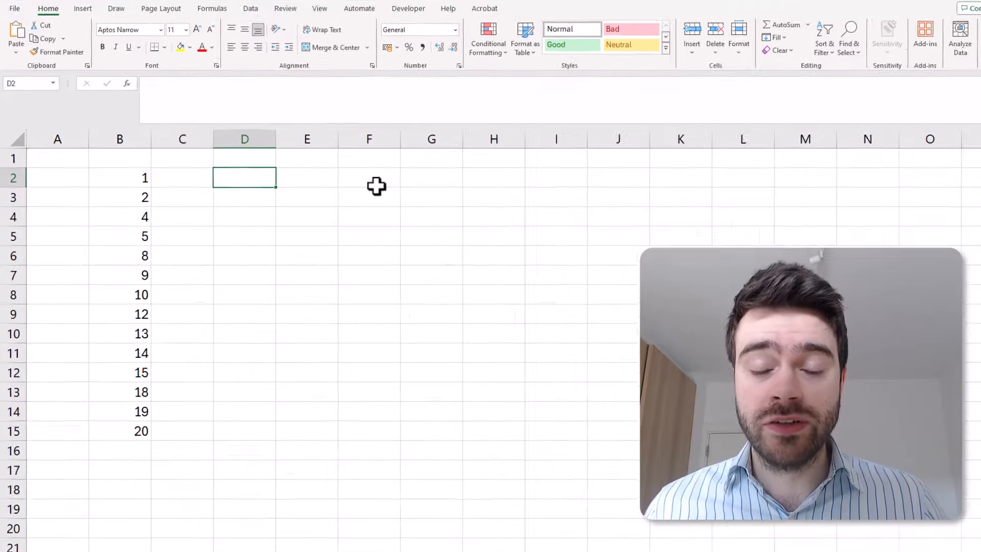
Enter the formula =UNIQUE(B2:B15) in cell D2 to list the distinct values of column B.
{"action": "type", "text": "="}
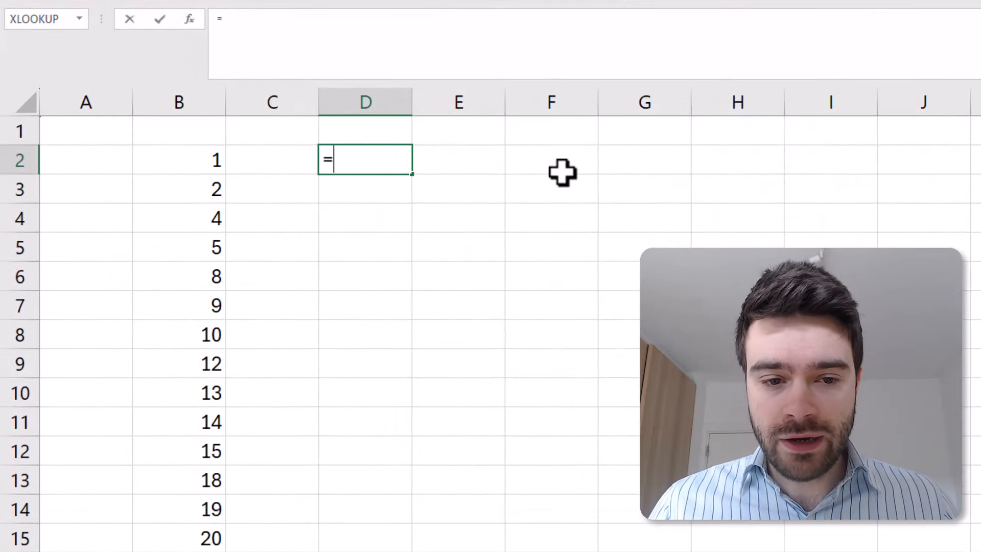
{"action": "type", "text": "UNIQUE("}
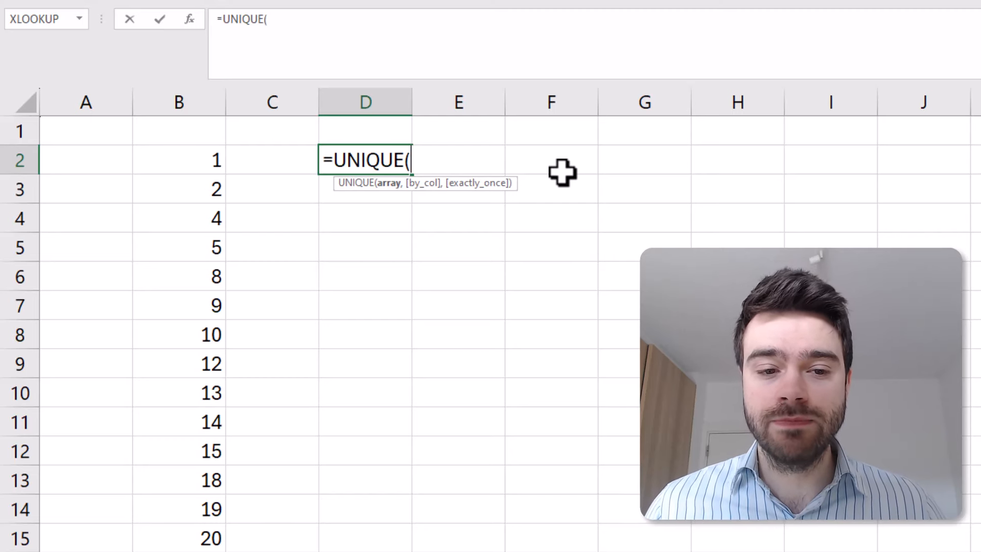
{"action": "left_click_drag", "start_coordinate": [221, 162], "coordinate": [221, 537]}
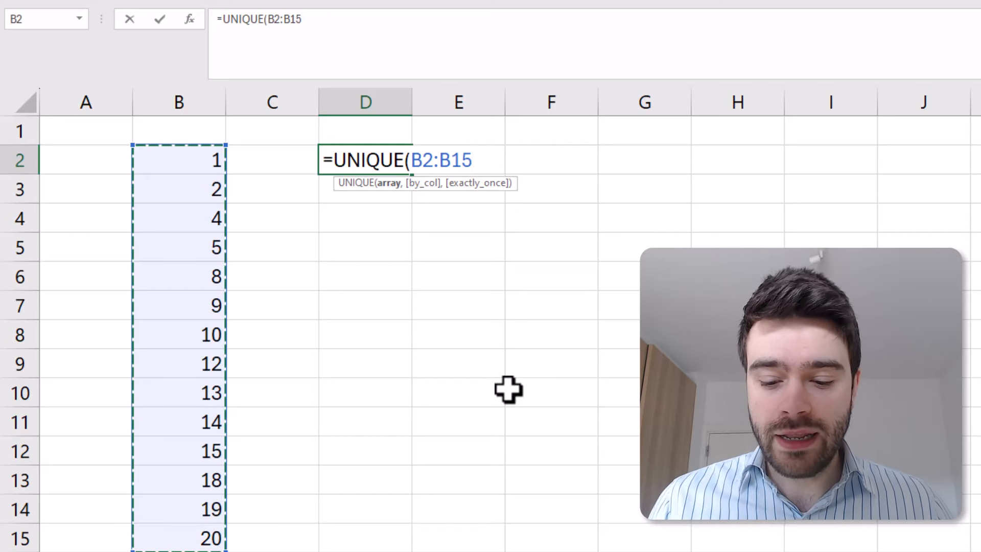
{"action": "type", "text": ")"}
{"action": "key", "text": "Return"}
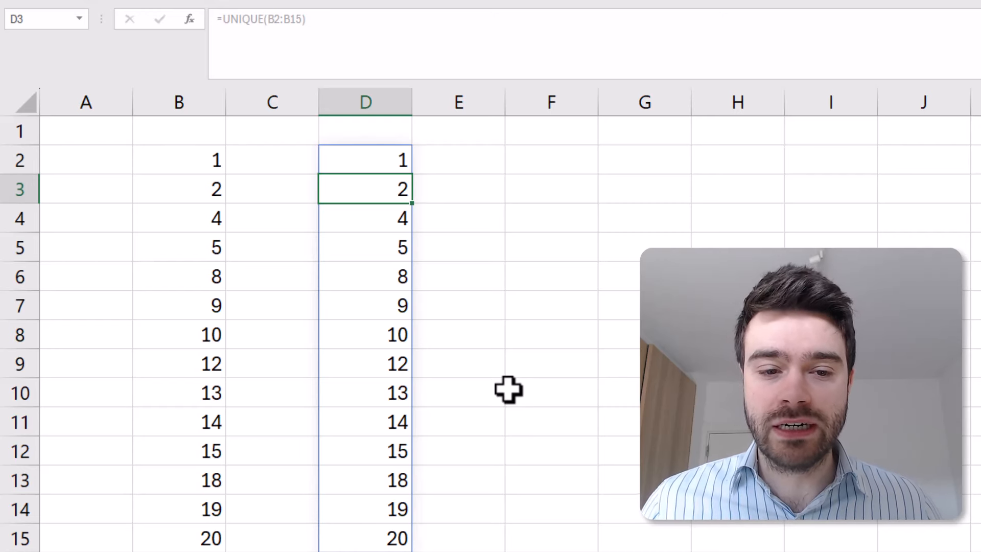
Change cell B4 to 2 and compare the duplicates in B3:B4 with the UNIQUE list in column D.
{"action": "left_click", "coordinate": [204, 215]}
{"action": "type", "text": "2"}
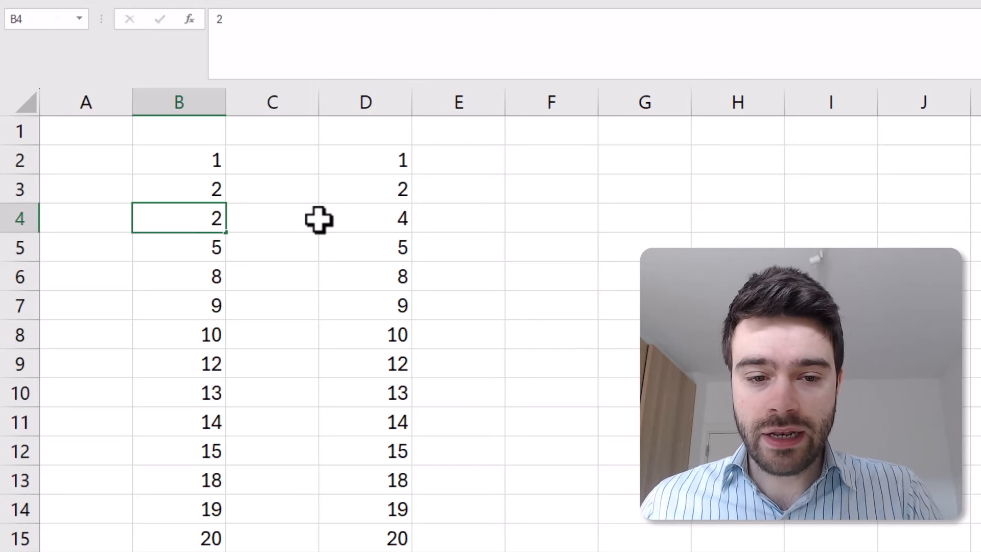
{"action": "key", "text": "Return"}
{"action": "left_click", "coordinate": [442, 245]}
{"action": "left_click", "coordinate": [333, 212]}
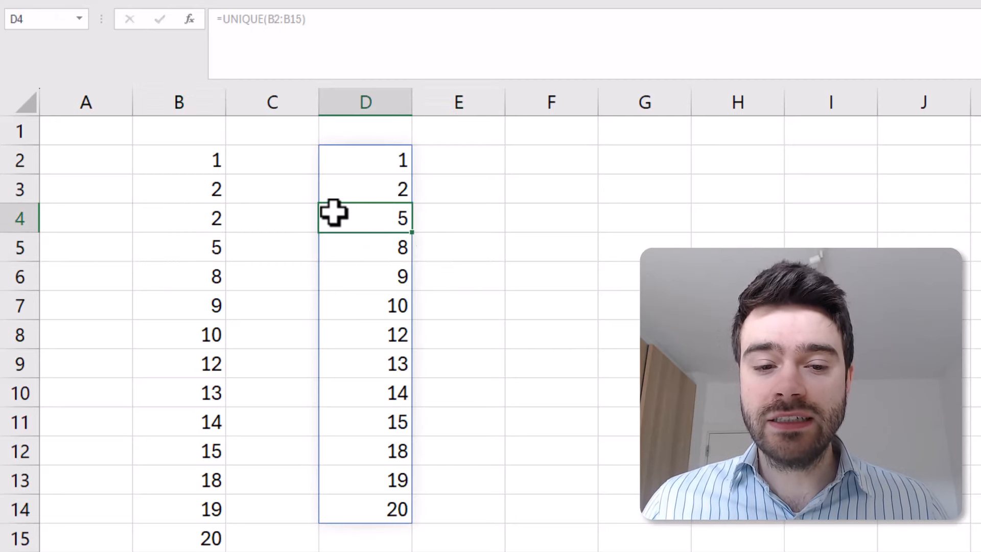
{"action": "left_click", "coordinate": [350, 188]}
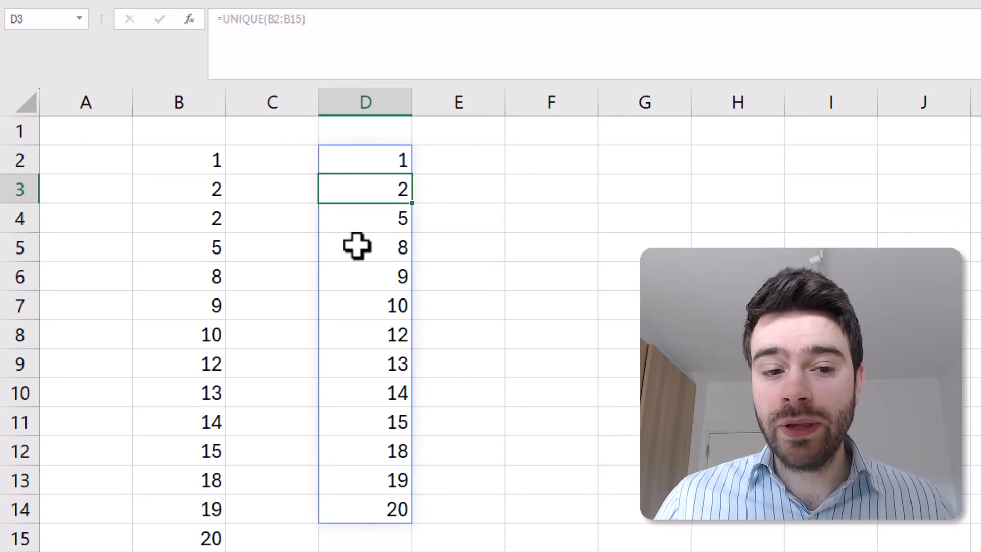
{"action": "left_click_drag", "start_coordinate": [192, 194], "coordinate": [192, 211]}
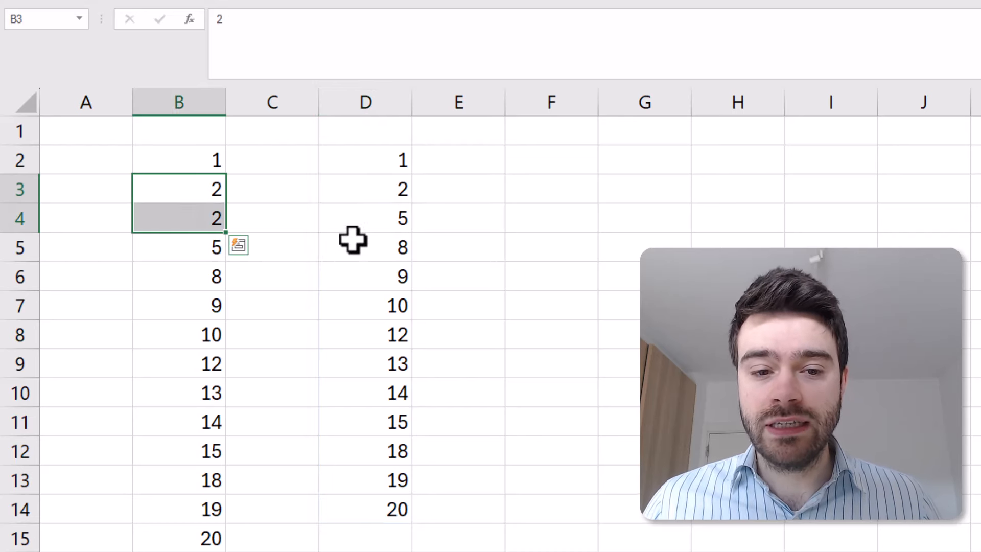
{"action": "left_click", "coordinate": [372, 195]}
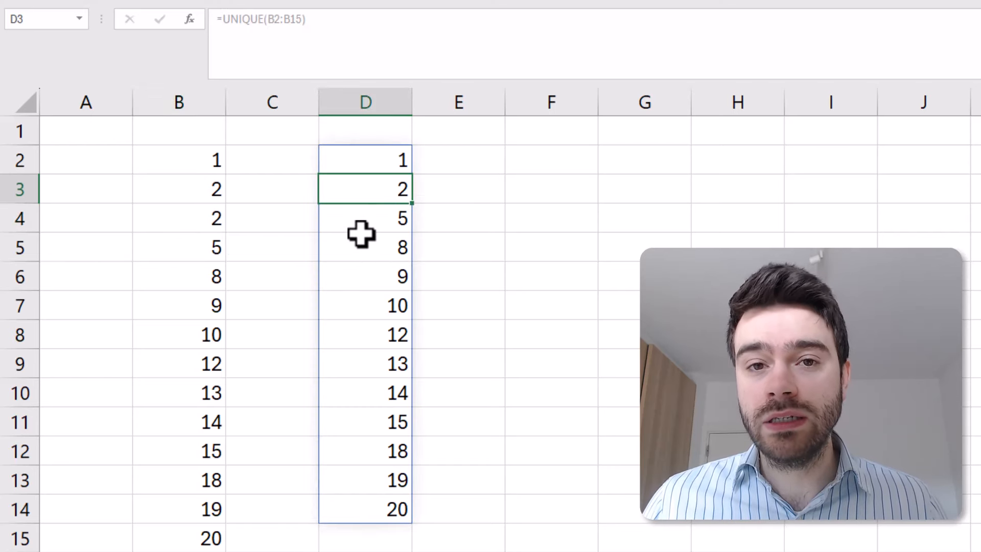
Extend the D2 formula to =UNIQUE(B2:B15,,TRUE) so only values appearing exactly once are returned, and compare it with B3:B4.
{"action": "key", "text": "Up"}
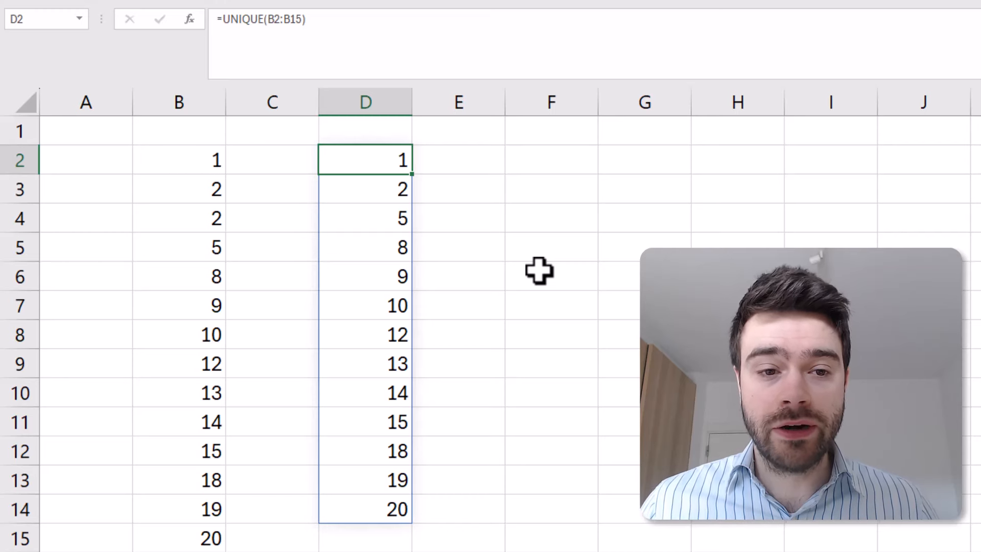
{"action": "left_click", "coordinate": [301, 21]}
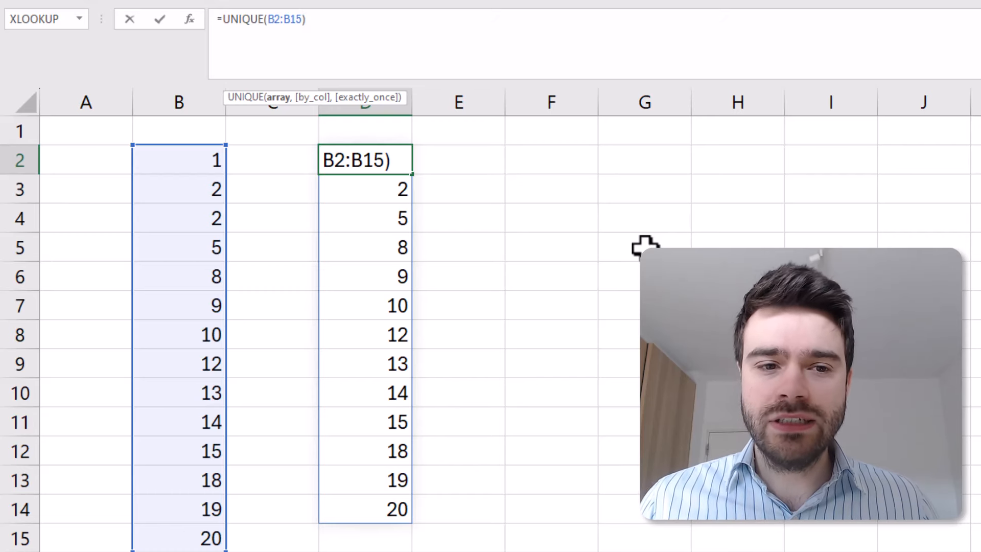
{"action": "type", "text": ",,"}
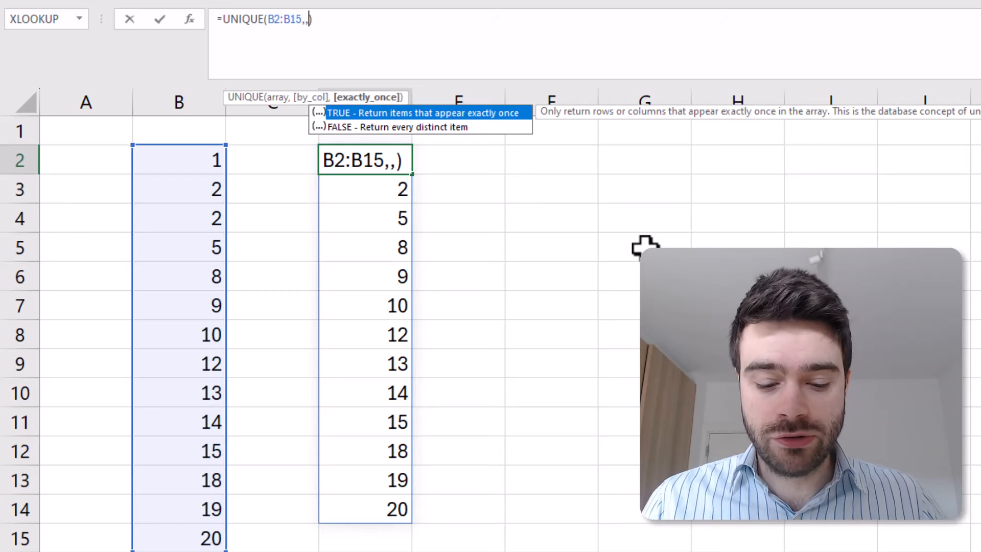
{"action": "type", "text": "TRUE"}
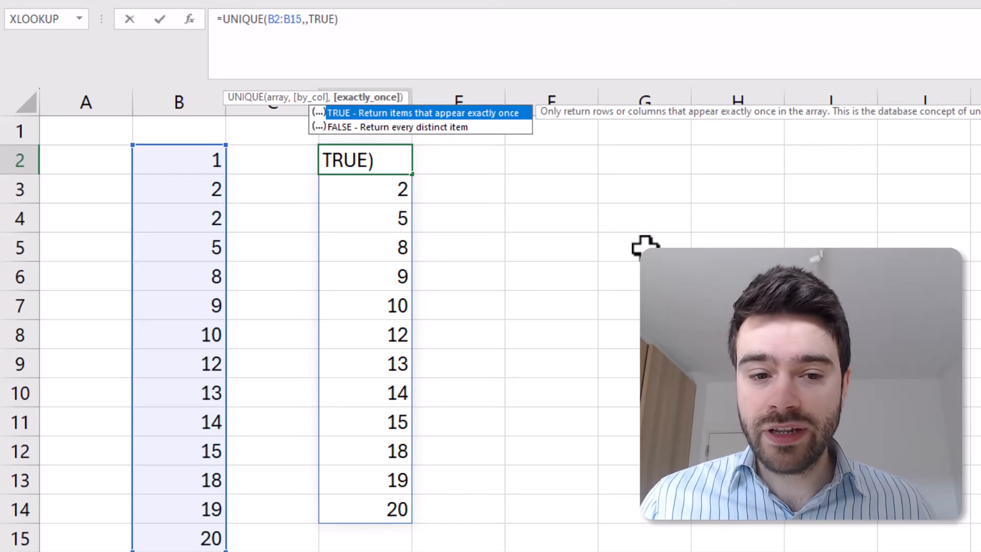
{"action": "key", "text": "Return"}
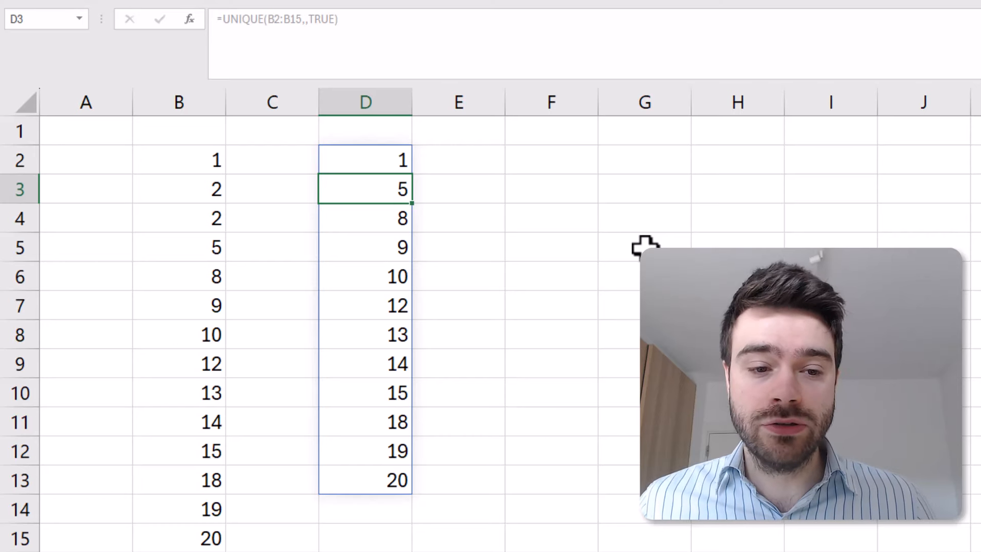
{"action": "left_click_drag", "start_coordinate": [214, 184], "coordinate": [219, 222]}
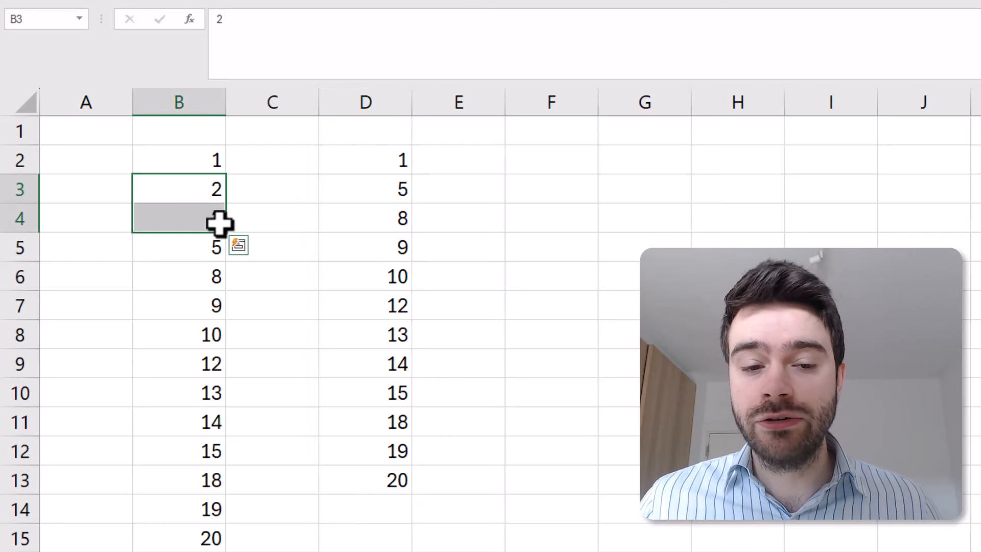
{"action": "left_click", "coordinate": [388, 196]}
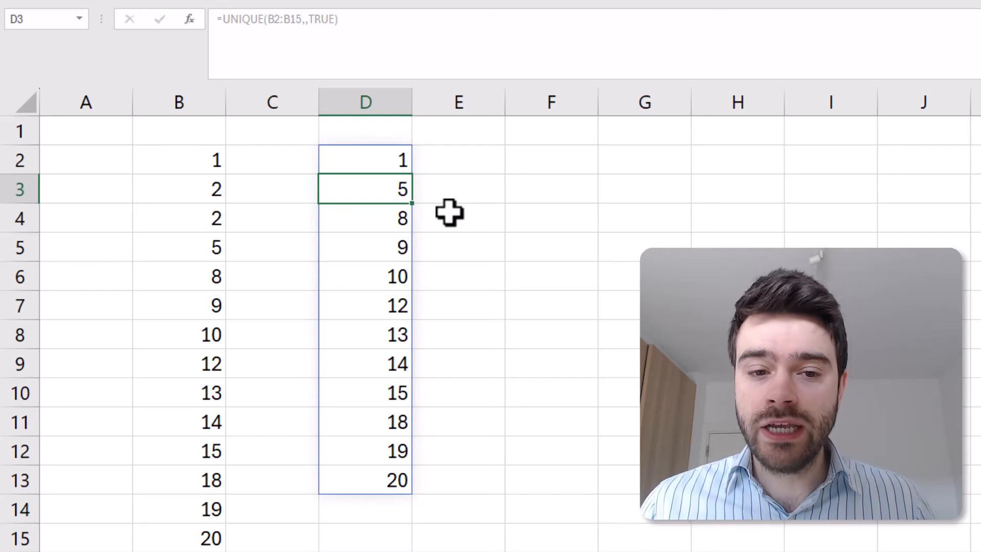
Enter =SEQUENCE(20,1,1,1) in cell E2 to generate 20 rows in one column, starting at 1 with step 1.
{"action": "left_click", "coordinate": [475, 155]}
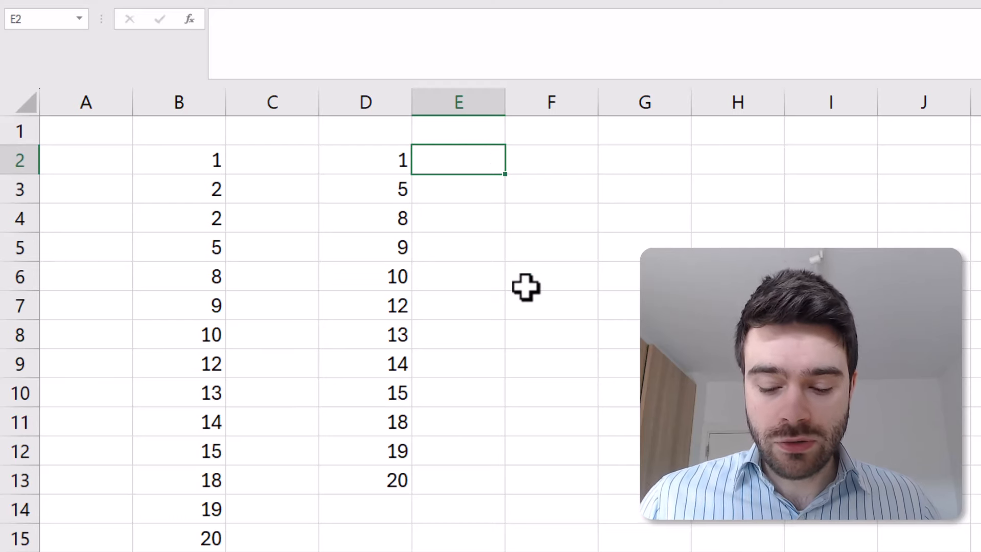
{"action": "type", "text": "=SEQUEN"}
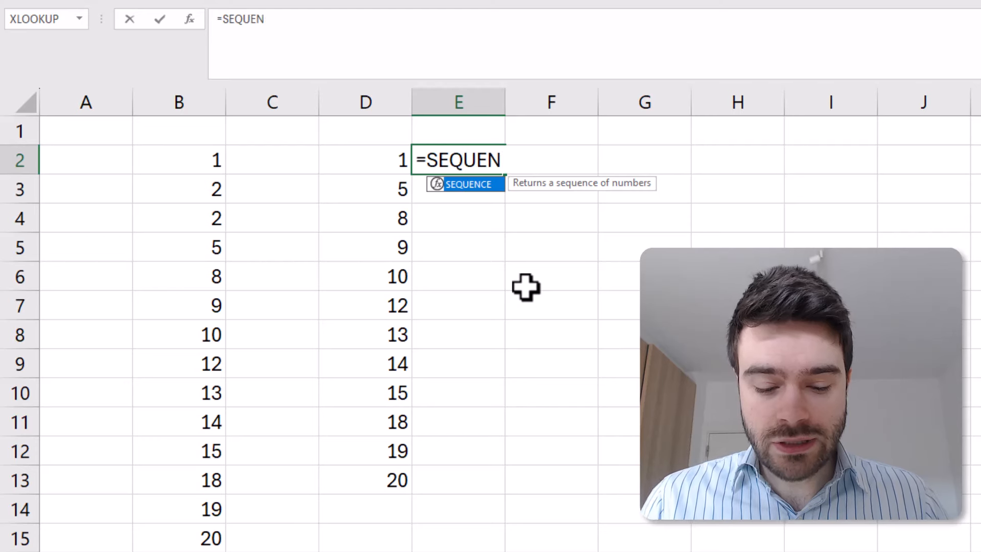
{"action": "type", "text": "CE"}
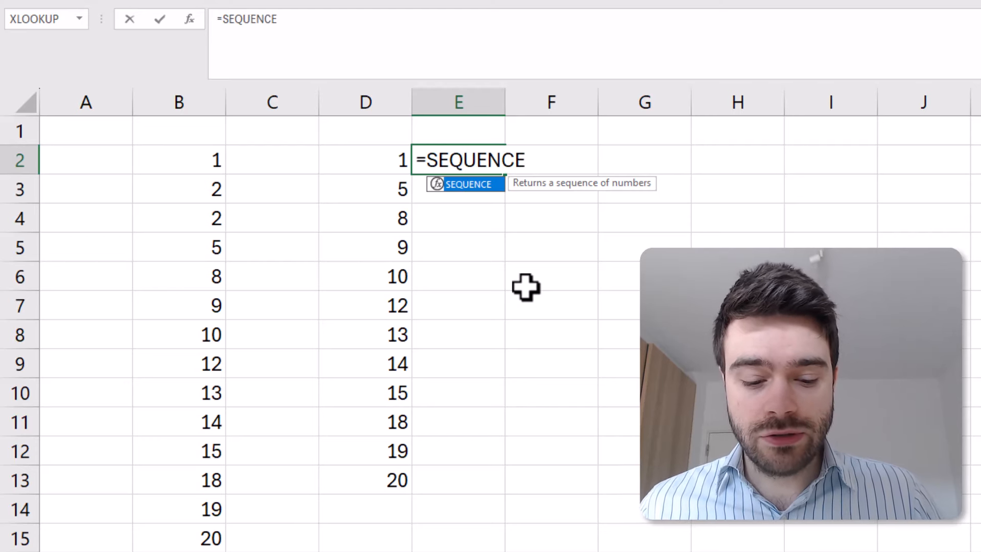
{"action": "type", "text": "("}
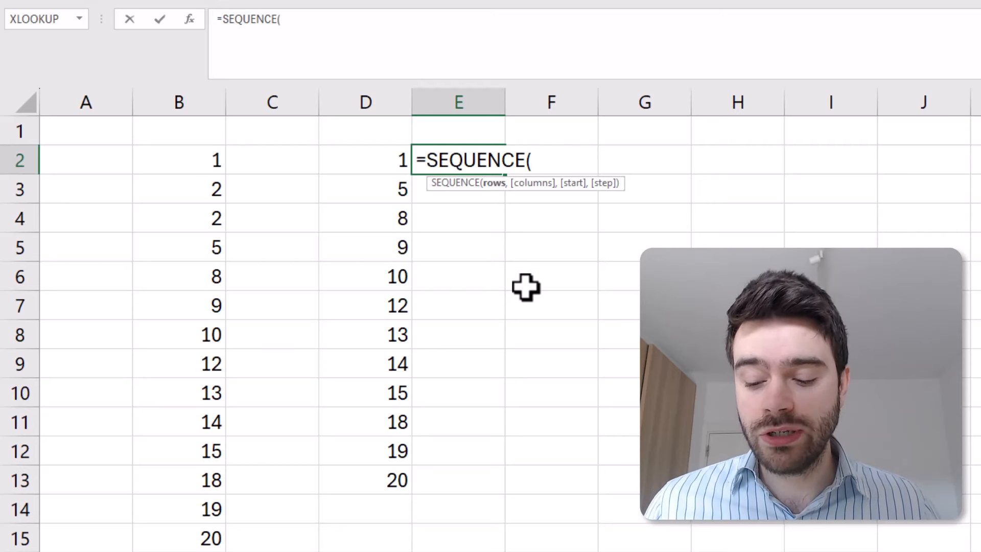
{"action": "type", "text": "20"}
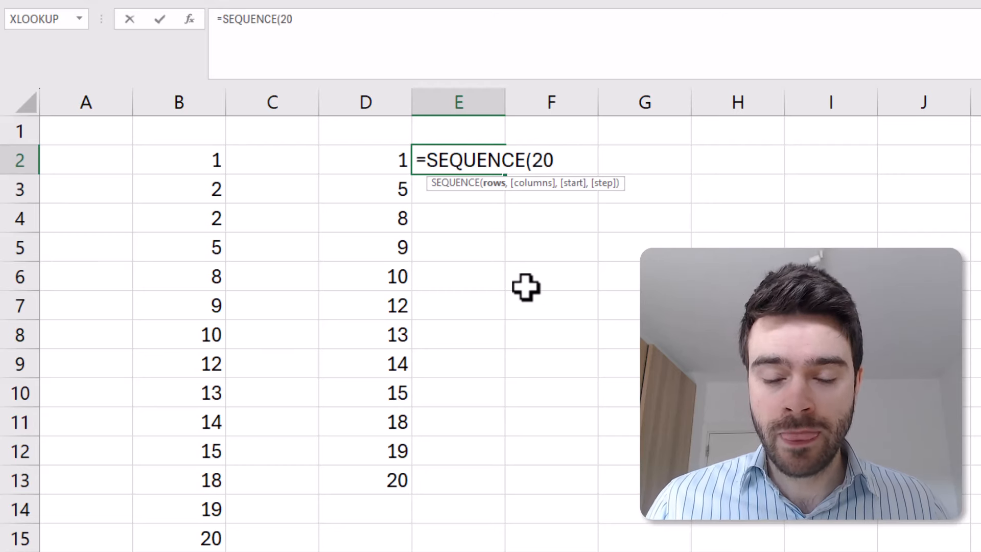
{"action": "type", "text": ","}
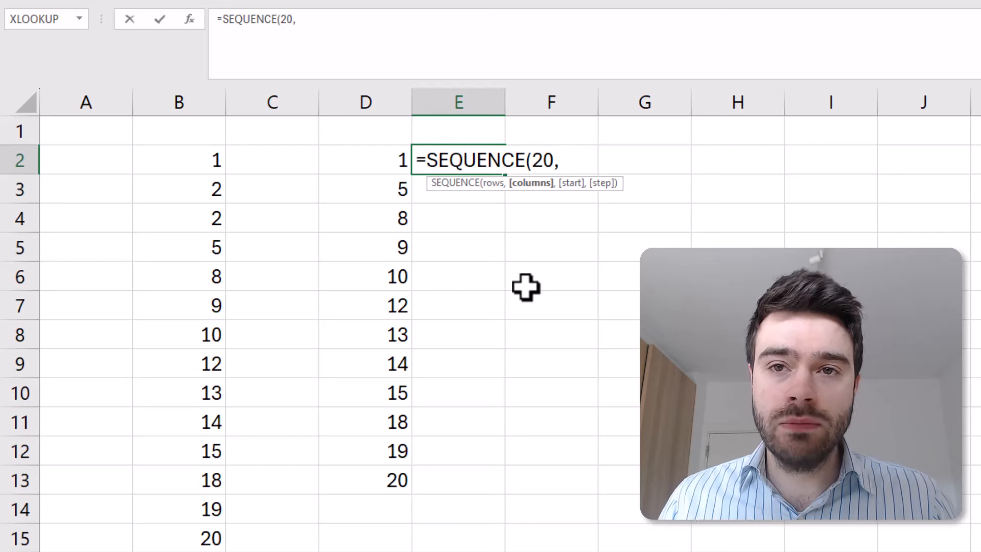
{"action": "type", "text": "1"}
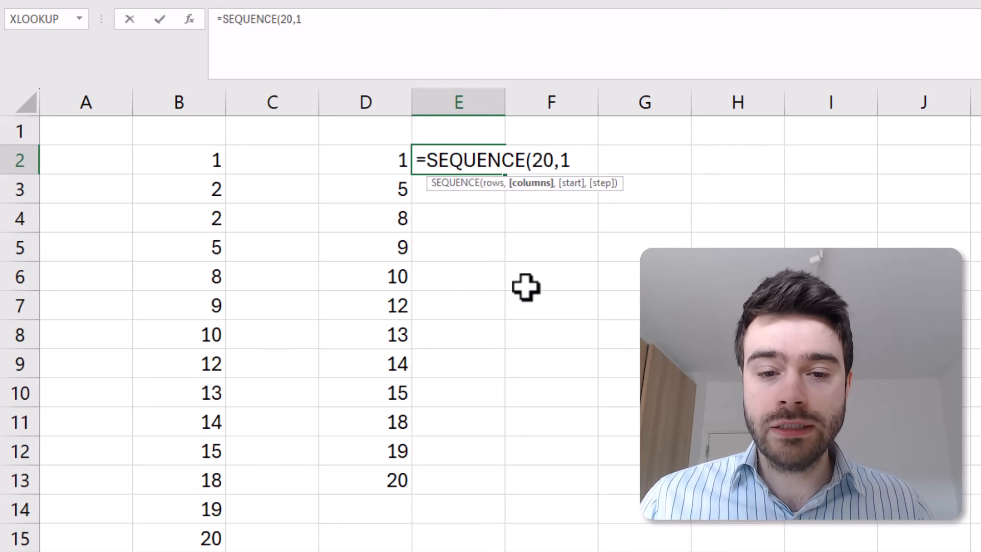
{"action": "type", "text": ","}
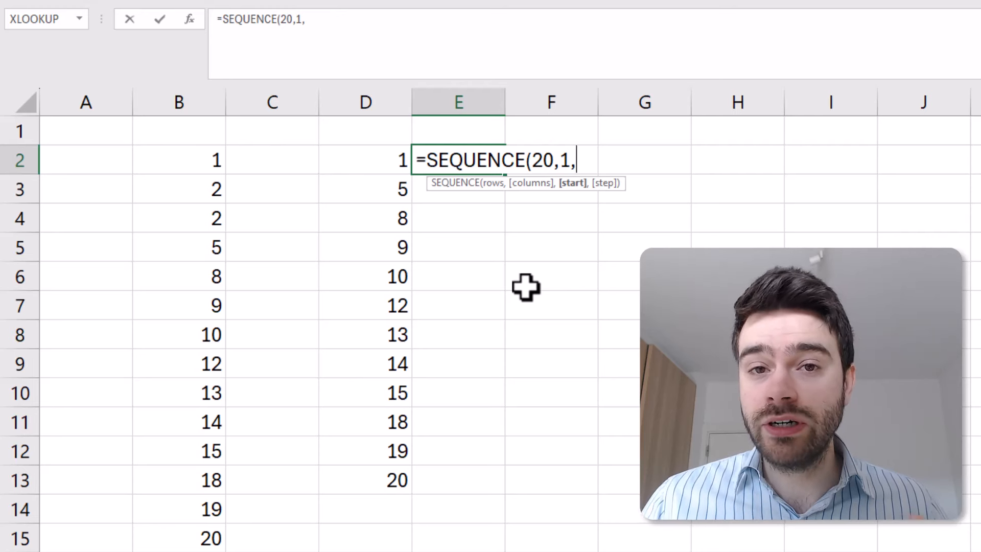
{"action": "type", "text": "1,"}
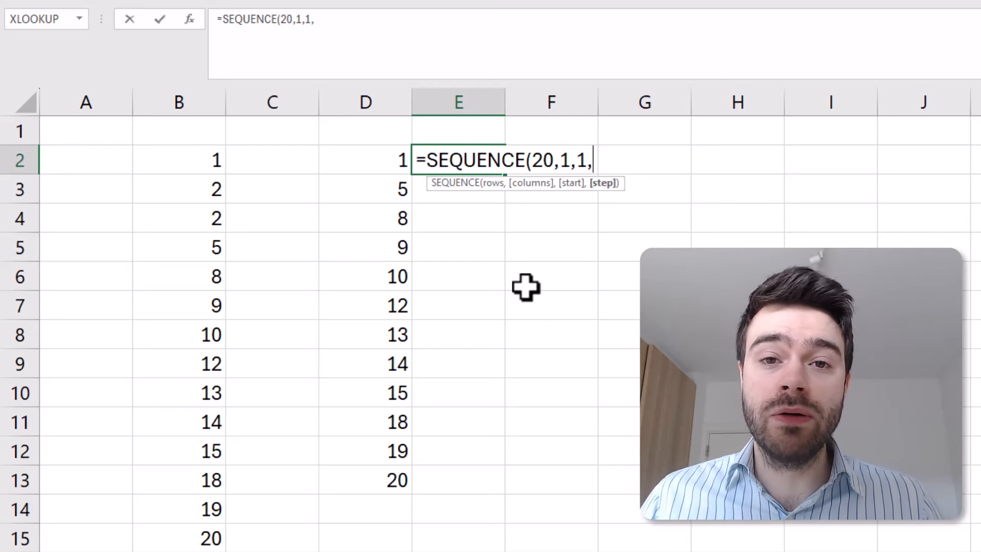
{"action": "type", "text": "1"}
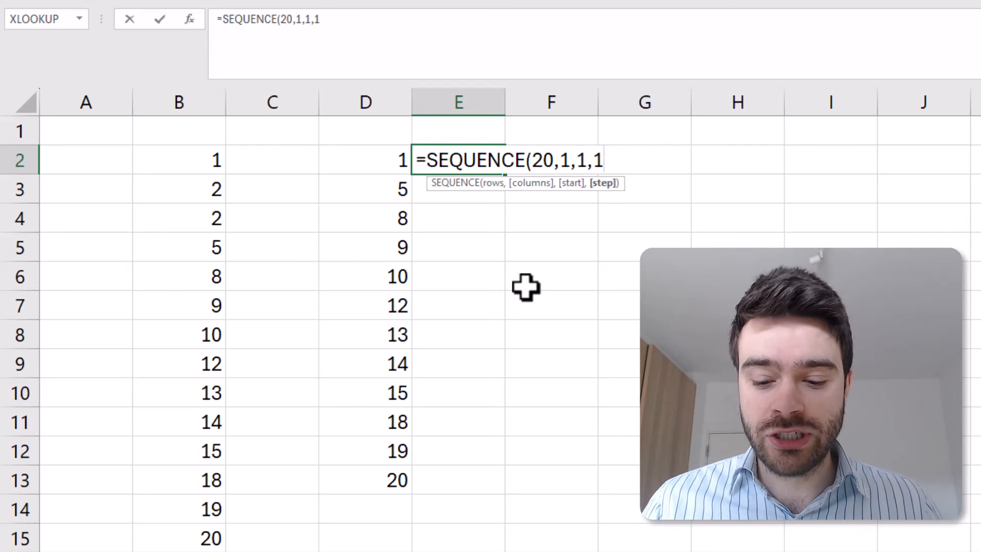
{"action": "type", "text": ")"}
{"action": "key", "text": "Return"}
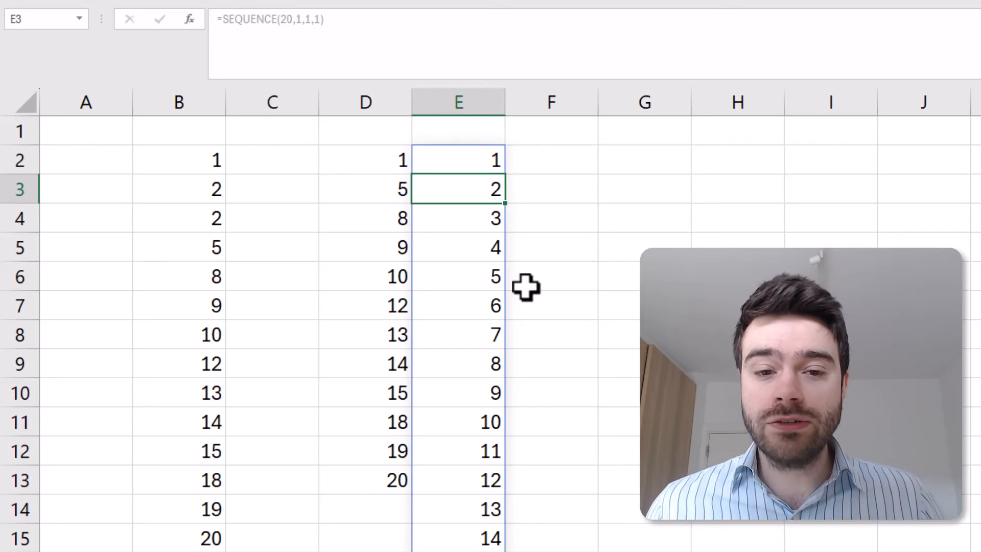
Enter =VSTACK(B2:B15,E2#) in cell F2 to stack the column B list above the spilled sequence from column E.
{"action": "left_click", "coordinate": [545, 160]}
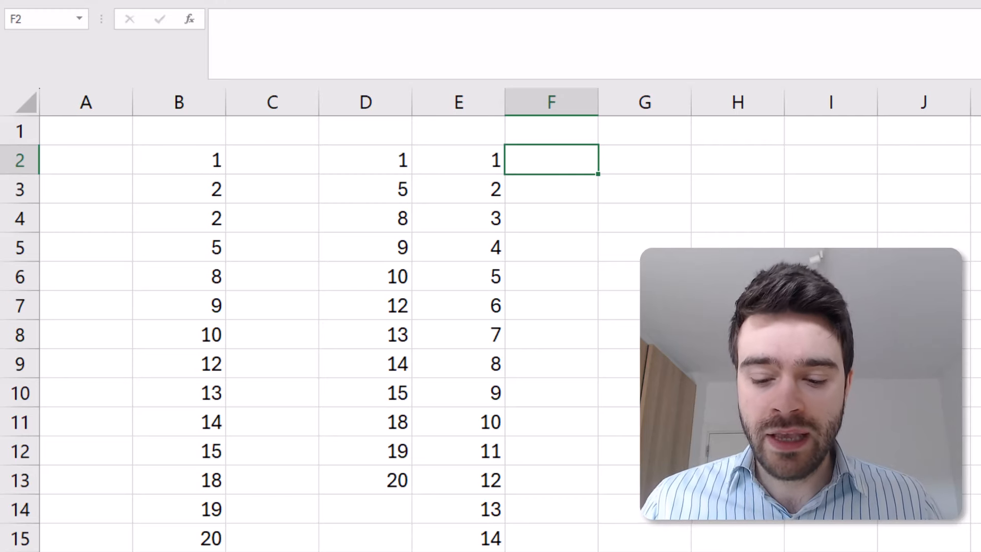
{"action": "type", "text": "="}
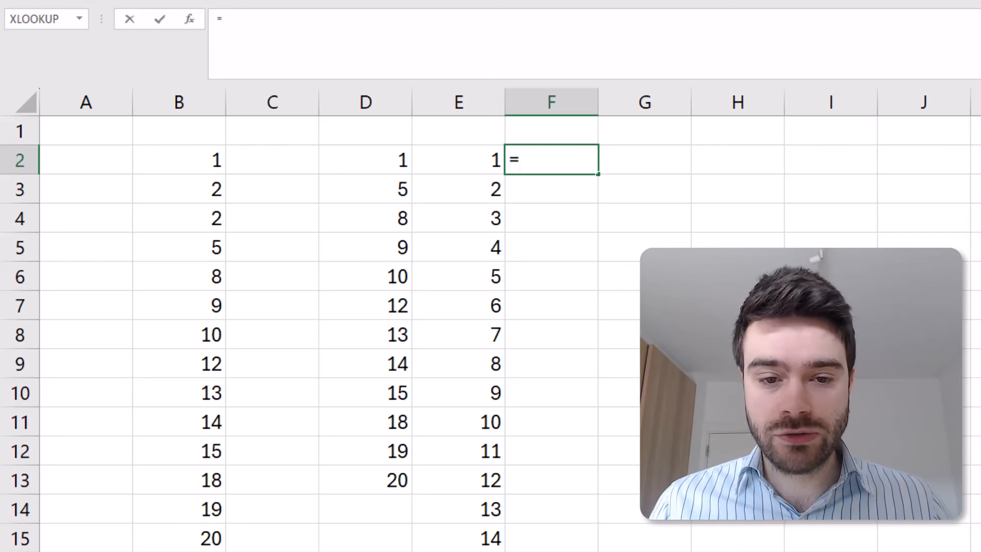
{"action": "type", "text": "VSTACK"}
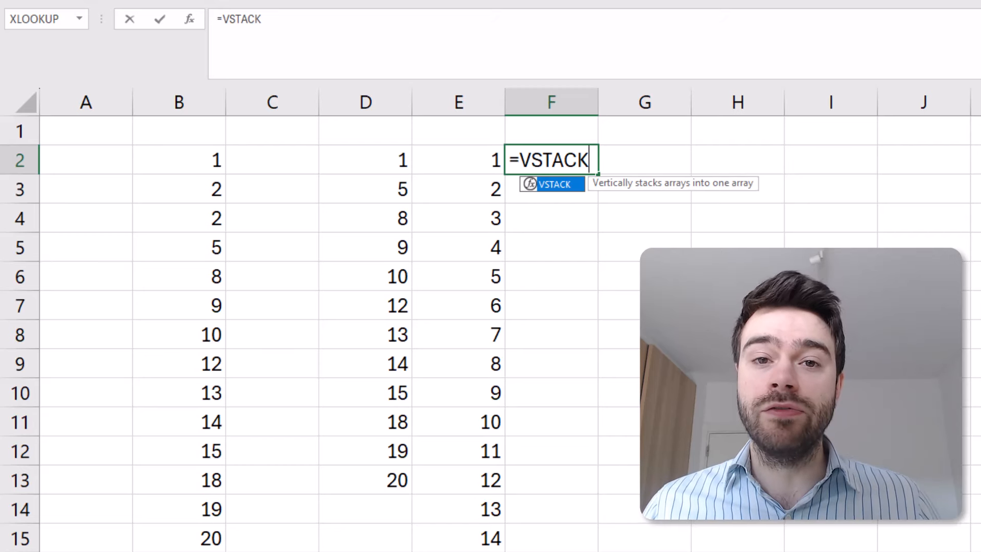
{"action": "type", "text": "("}
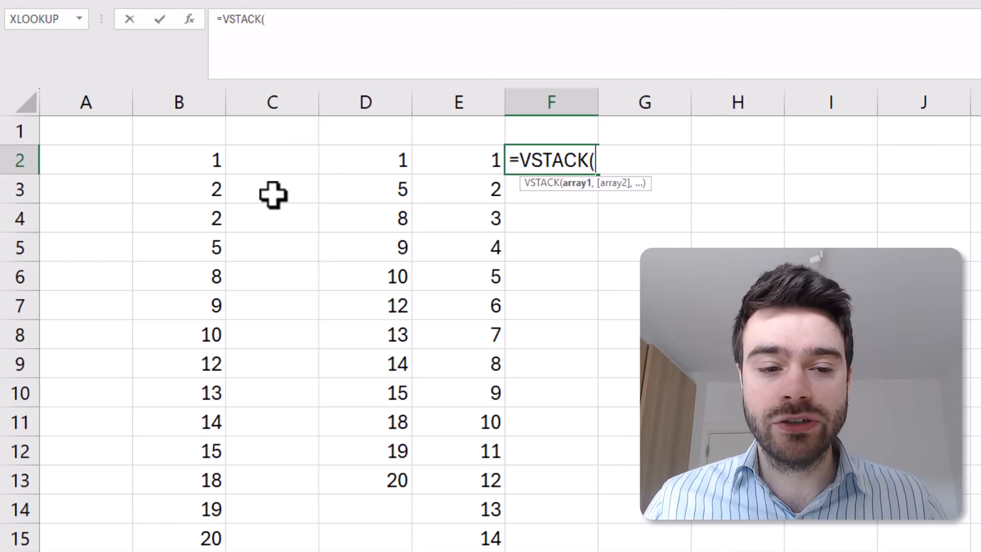
{"action": "left_click_drag", "start_coordinate": [209, 162], "coordinate": [222, 534]}
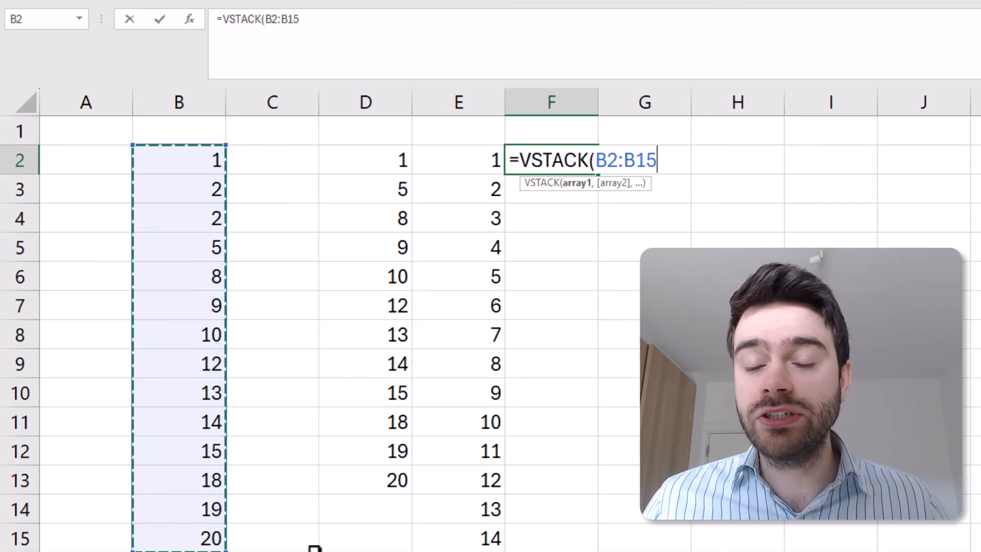
{"action": "type", "text": ","}
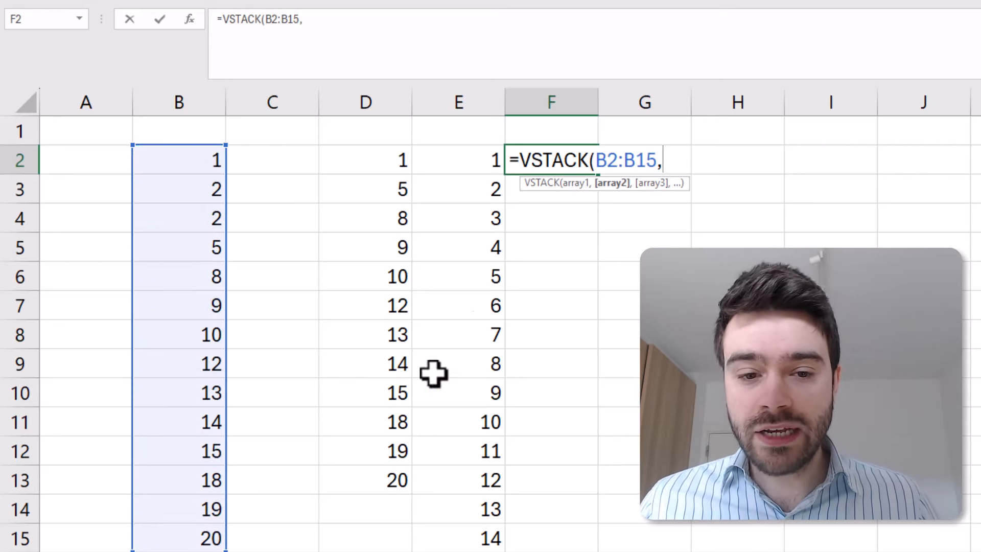
{"action": "left_click", "coordinate": [470, 164]}
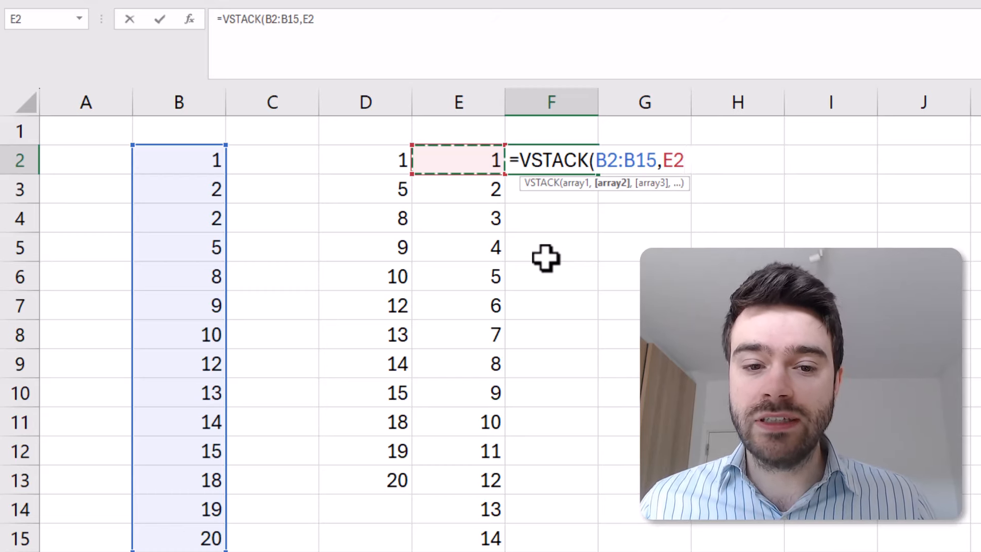
{"action": "type", "text": "#"}
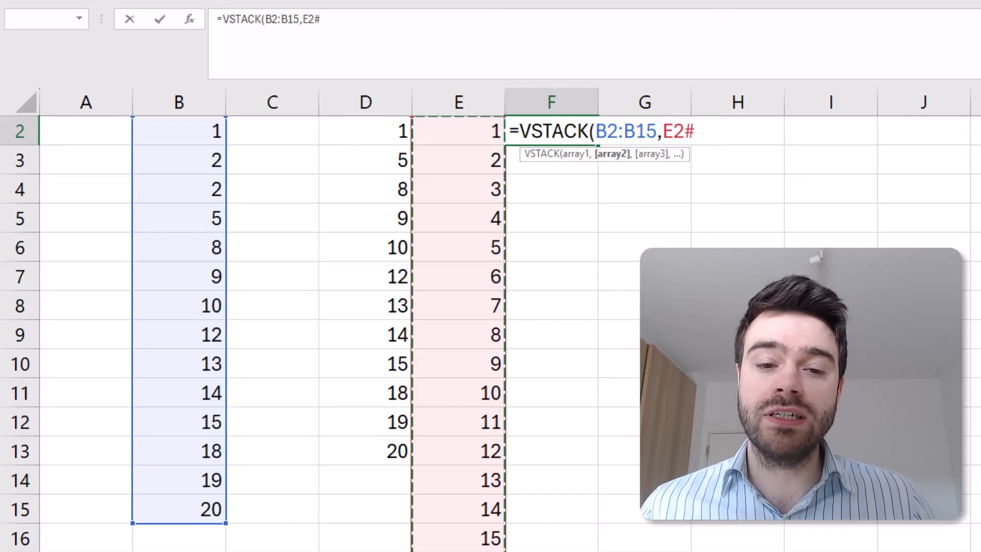
{"action": "scroll", "coordinate": [466, 153], "scroll_direction": "up", "scroll_amount": 1}
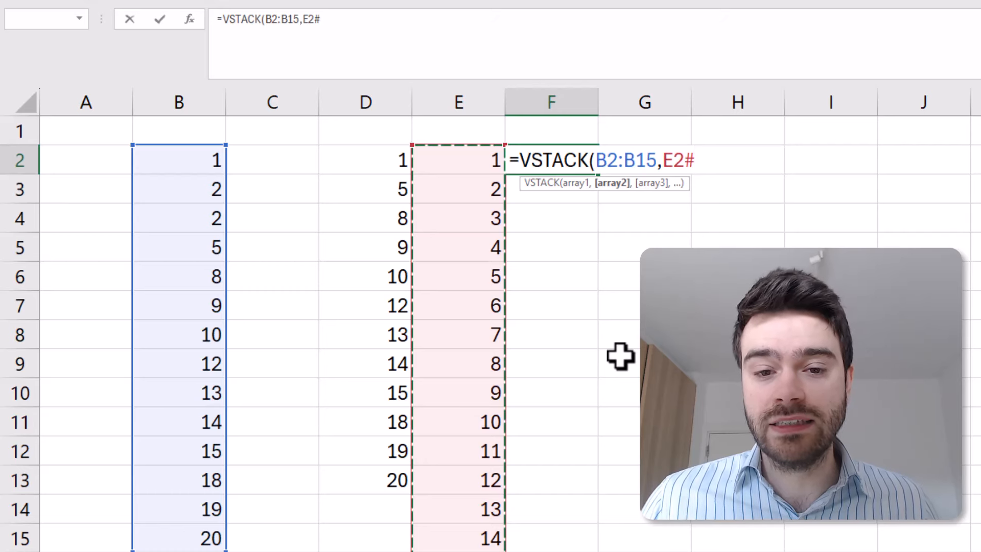
{"action": "type", "text": ")"}
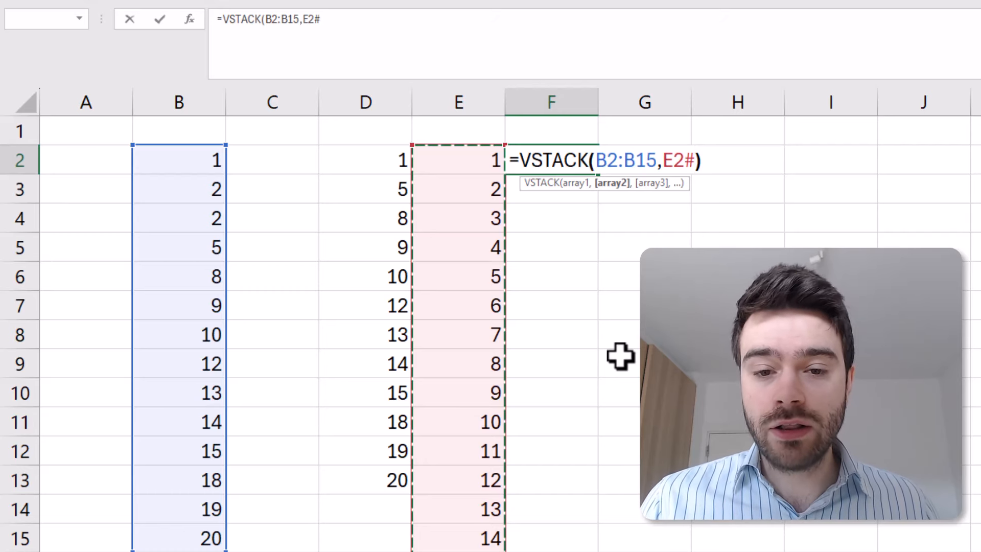
{"action": "key", "text": "Return"}
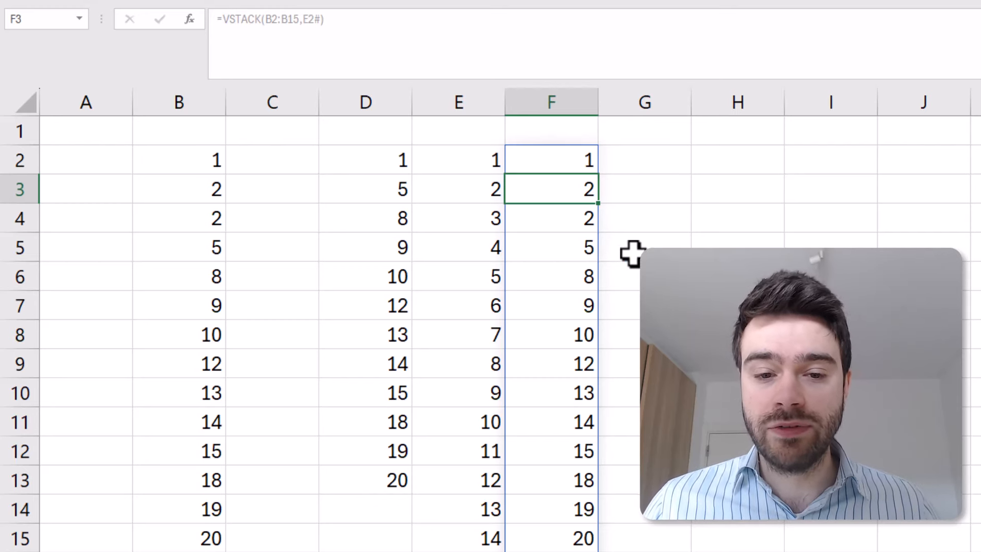
Examine the stacked result in column F, comparing the column B values in F2:F15 with the sequence starting at F16.
{"action": "left_click_drag", "start_coordinate": [573, 168], "coordinate": [573, 536]}
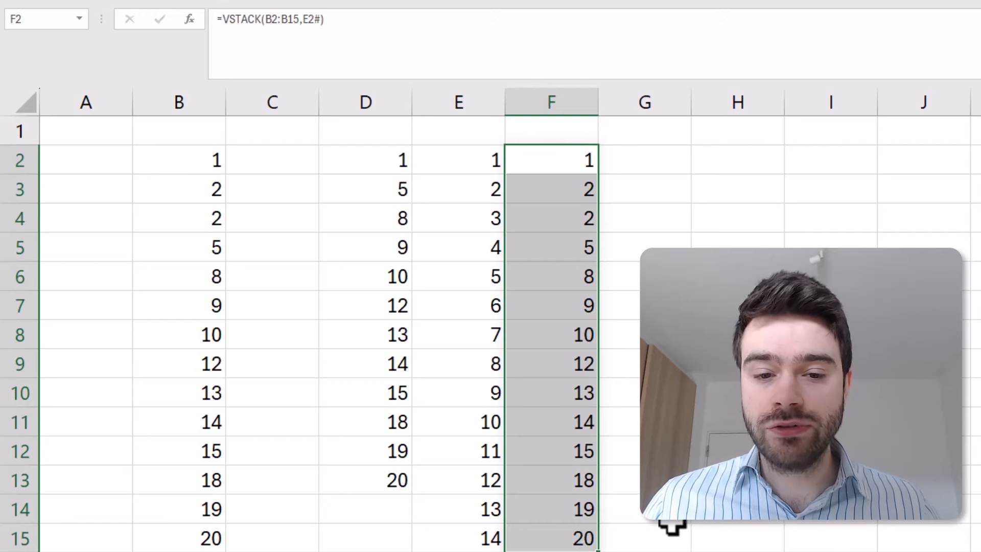
{"action": "scroll", "coordinate": [671, 525], "scroll_direction": "down", "scroll_amount": 3}
{"action": "left_click", "coordinate": [569, 311]}
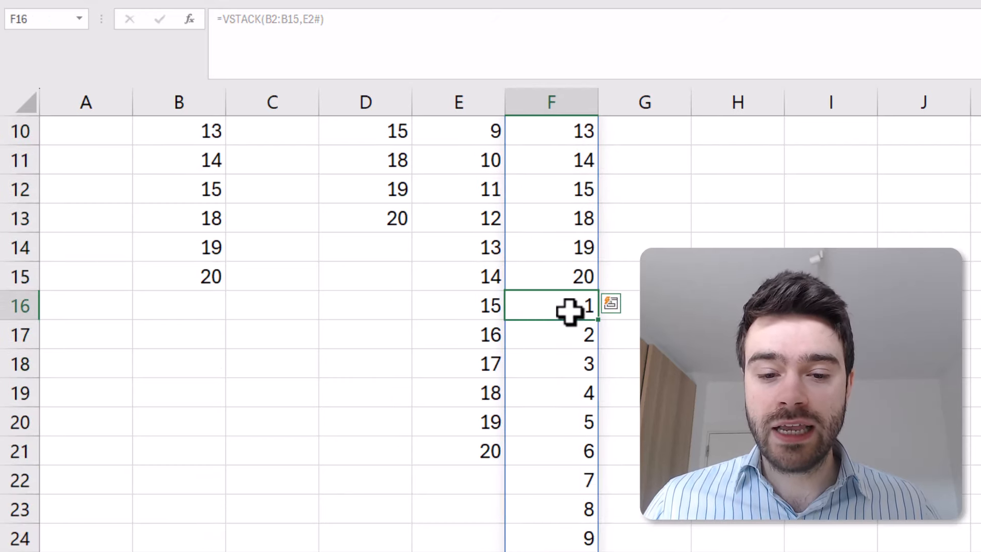
{"action": "left_click_drag", "start_coordinate": [569, 310], "coordinate": [572, 551]}
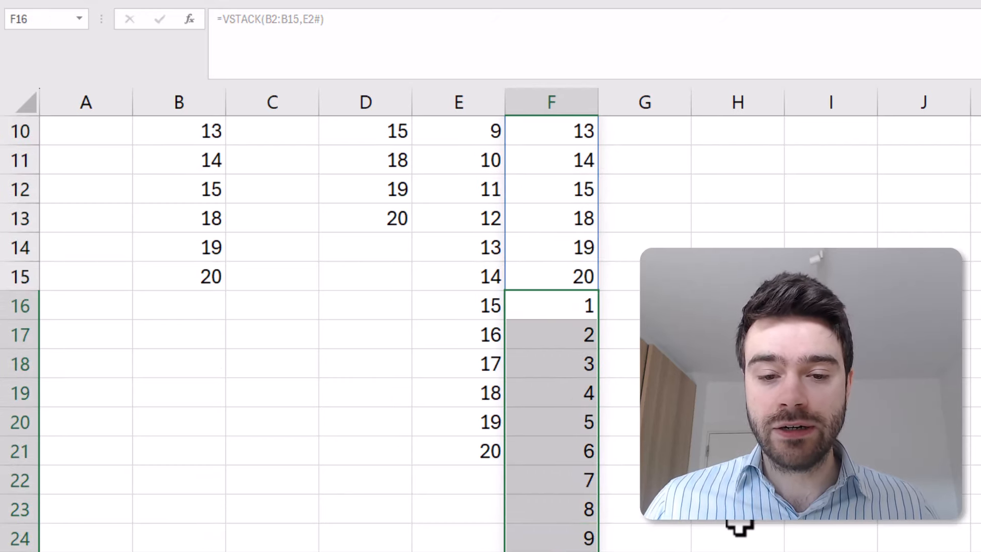
{"action": "scroll", "coordinate": [739, 526], "scroll_direction": "up", "scroll_amount": 3}
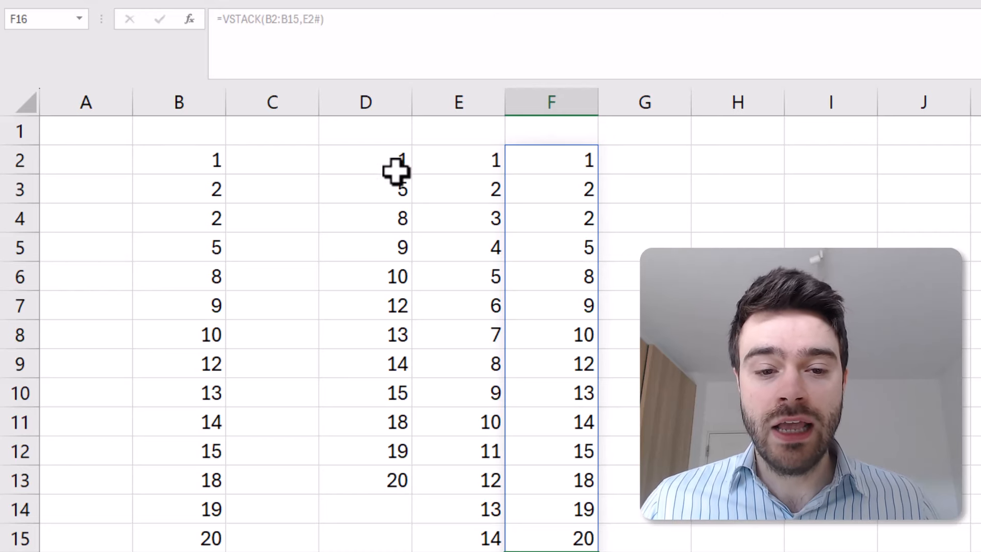
Clear the range D2:F13 to remove the UNIQUE, SEQUENCE and VSTACK formulas.
{"action": "left_click_drag", "start_coordinate": [379, 158], "coordinate": [525, 163]}
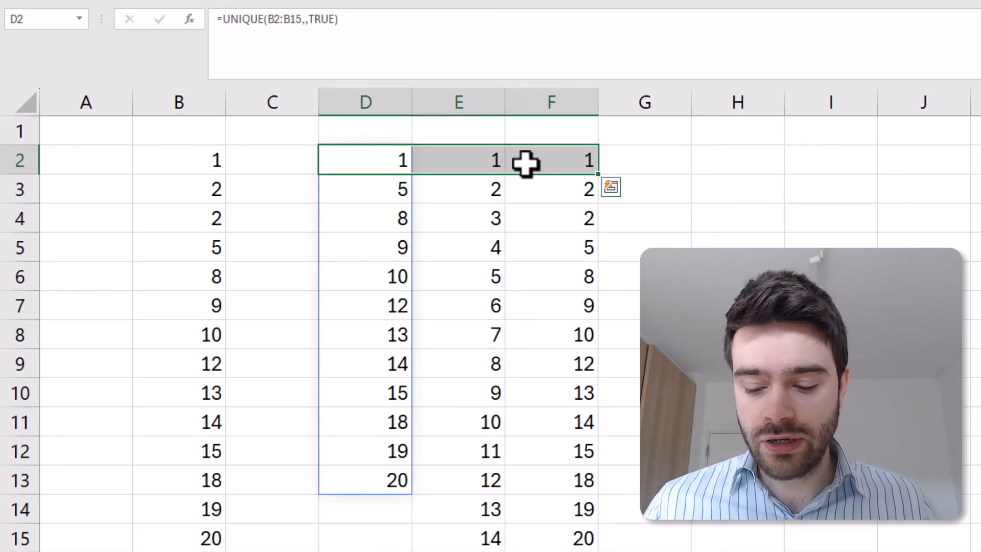
{"action": "key", "text": "ctrl+shift+Down"}
{"action": "key", "text": "Delete"}
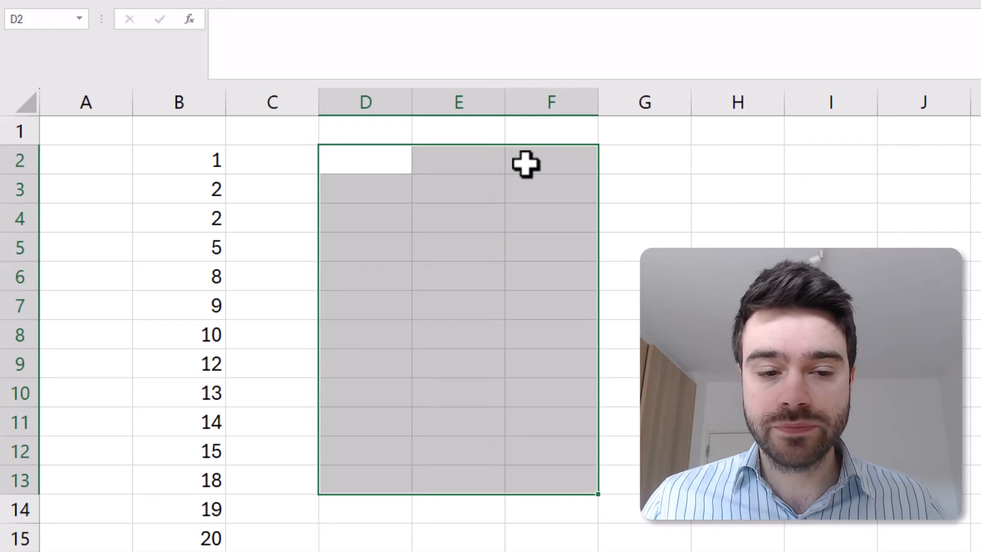
Begin a combined formula in cell D2 with =UNIQUE(VSTACK(B2:B15,SEQUENCE( so the list is stacked with a generated sequence.
{"action": "left_click", "coordinate": [347, 169]}
{"action": "type", "text": "="}
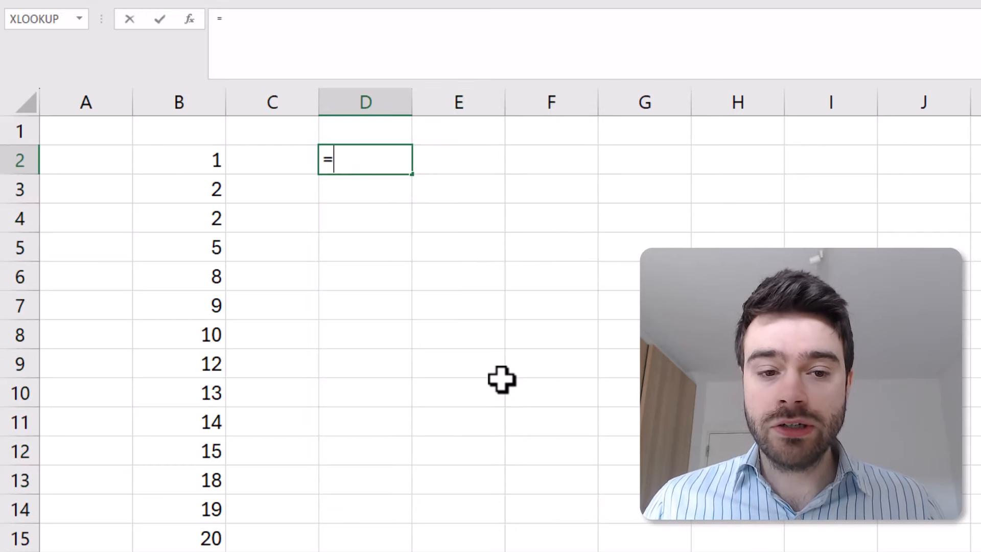
{"action": "type", "text": "UNIQUE("}
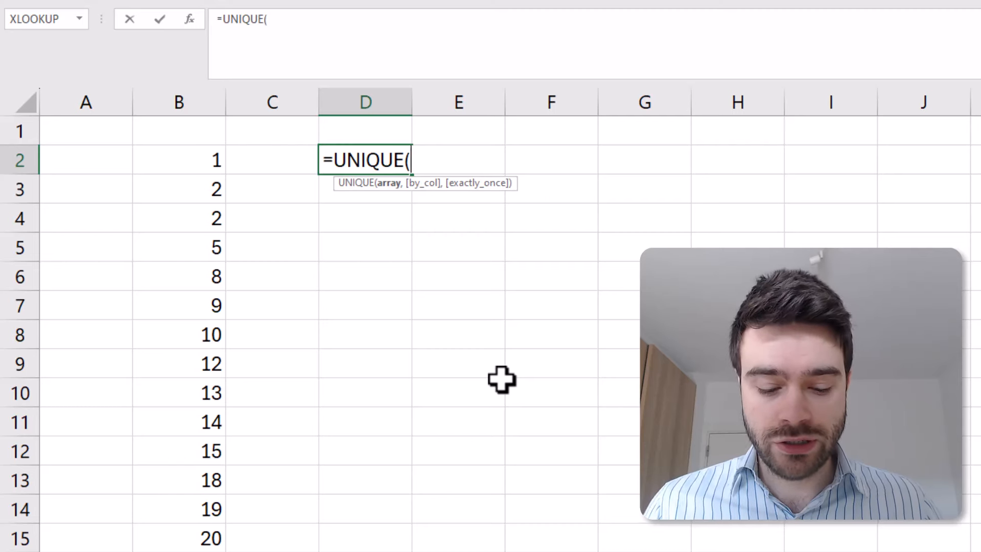
{"action": "type", "text": "VSTACK("}
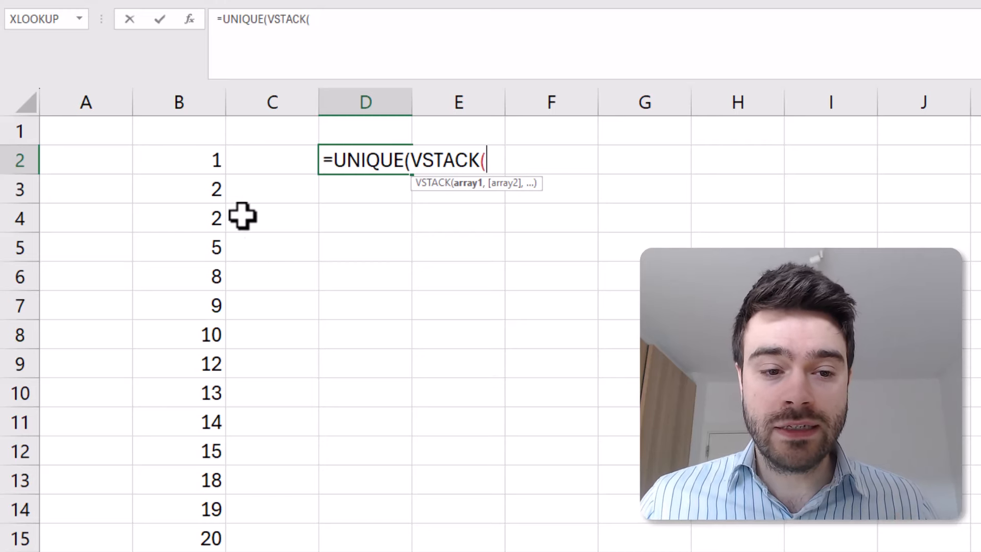
{"action": "left_click_drag", "start_coordinate": [206, 164], "coordinate": [211, 539]}
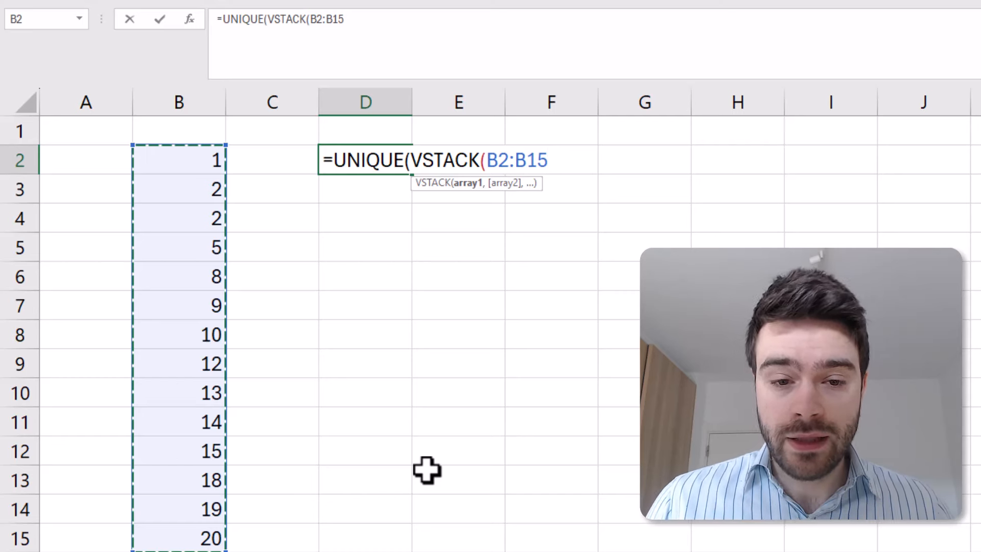
{"action": "type", "text": ","}
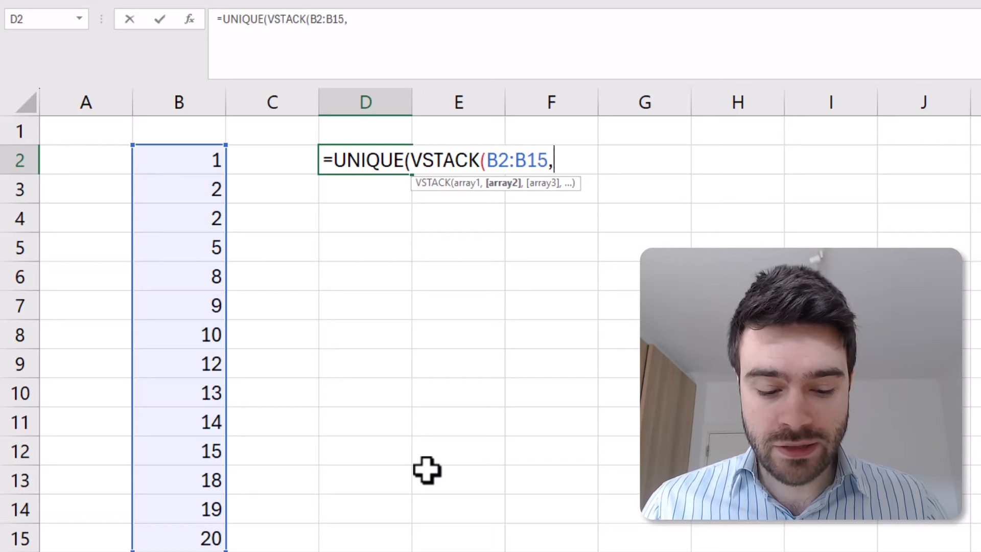
{"action": "type", "text": "SEC"}
{"action": "key", "text": "BackSpace"}
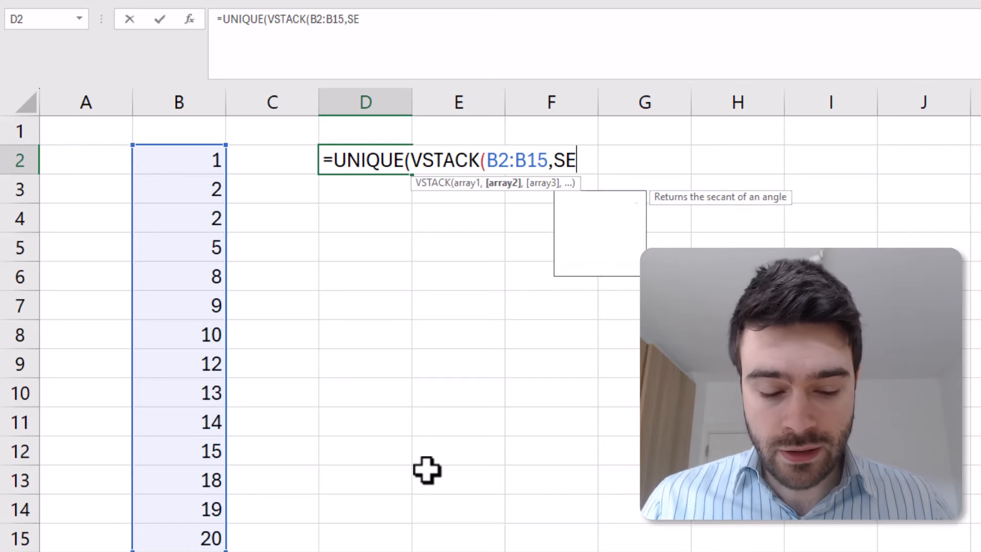
{"action": "type", "text": "QUENCE "}
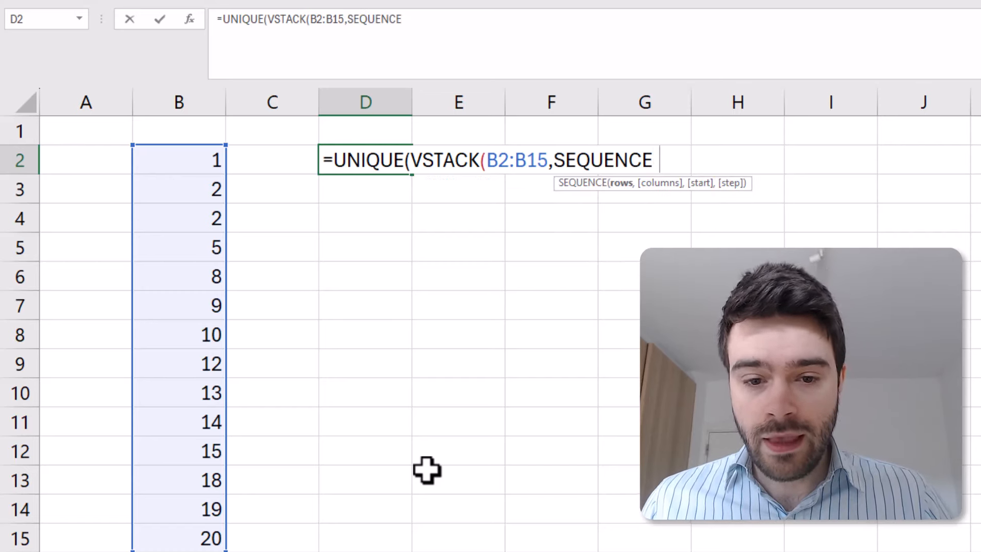
{"action": "type", "text": "("}
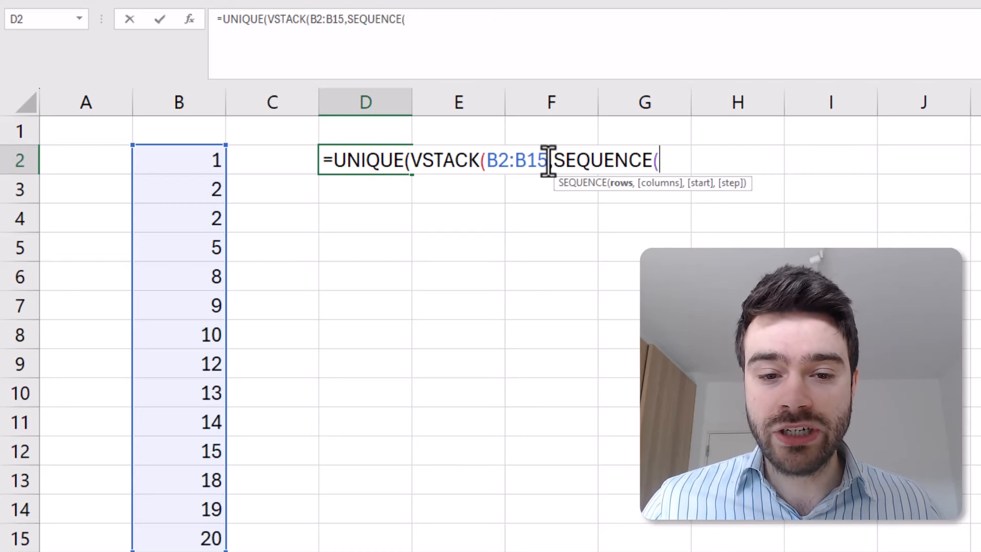
{"action": "left_click_drag", "start_coordinate": [547, 160], "coordinate": [482, 175]}
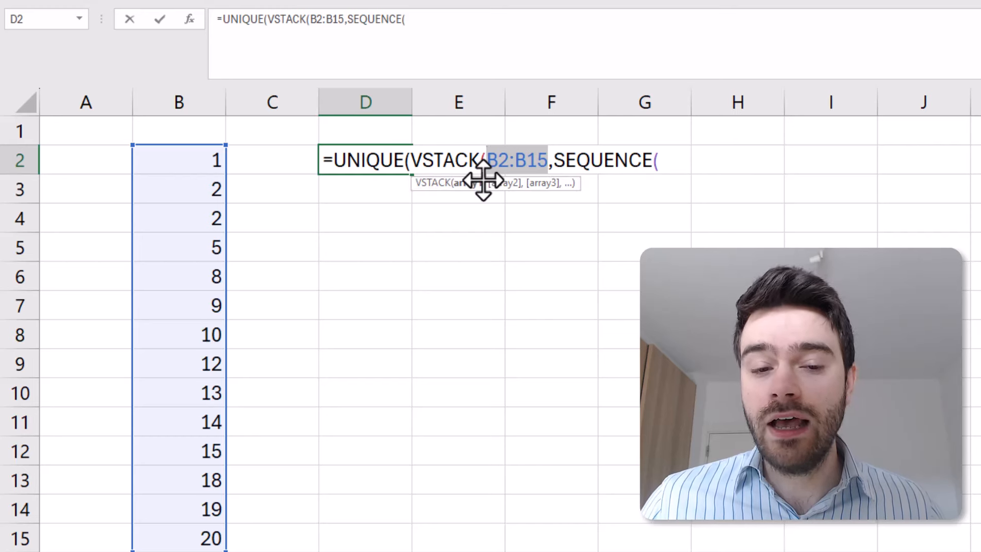
{"action": "left_click", "coordinate": [658, 160]}
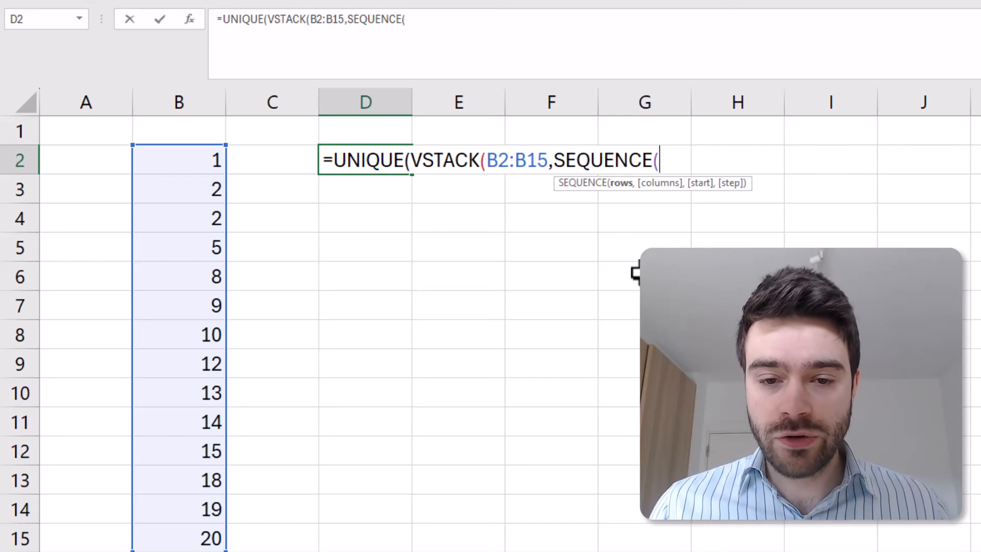
Give SEQUENCE in the D2 formula MAX(B2:B15) as its rows argument and 1 as its columns argument.
{"action": "type", "text": "MAX"}
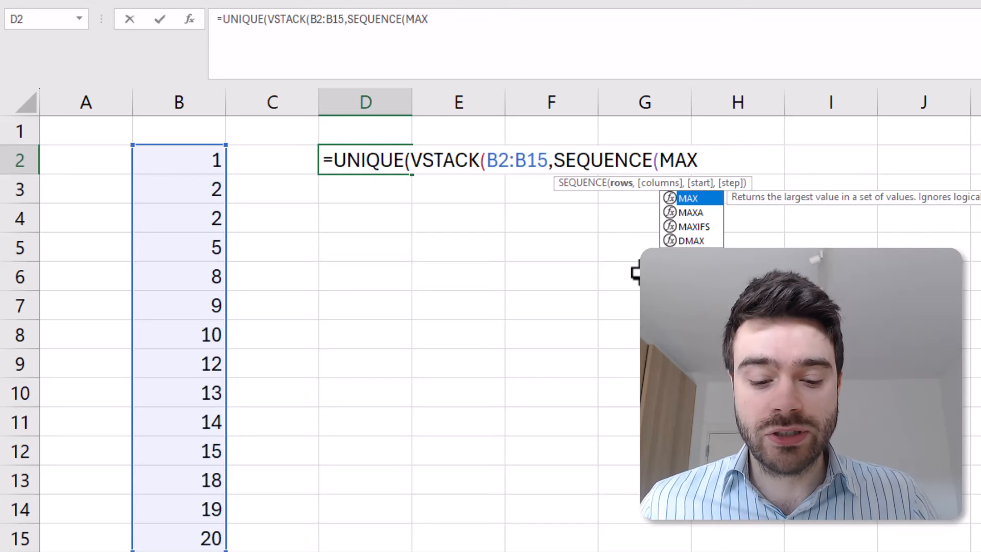
{"action": "type", "text": "("}
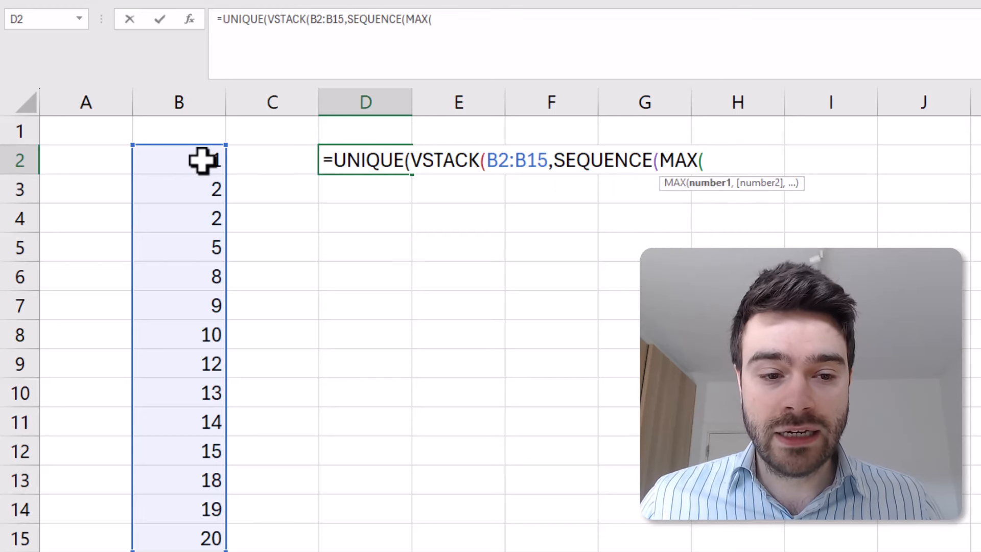
{"action": "left_click_drag", "start_coordinate": [201, 160], "coordinate": [179, 483]}
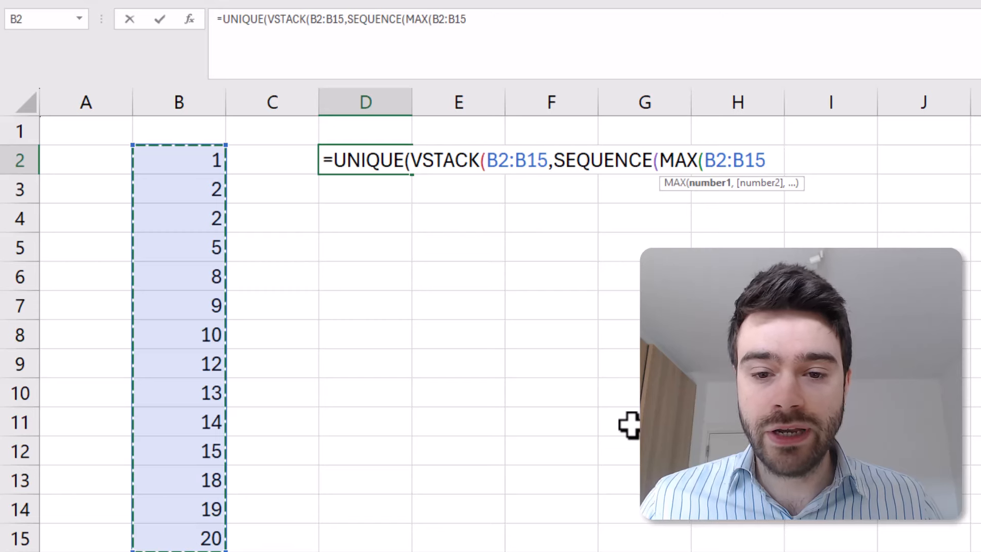
{"action": "type", "text": ")"}
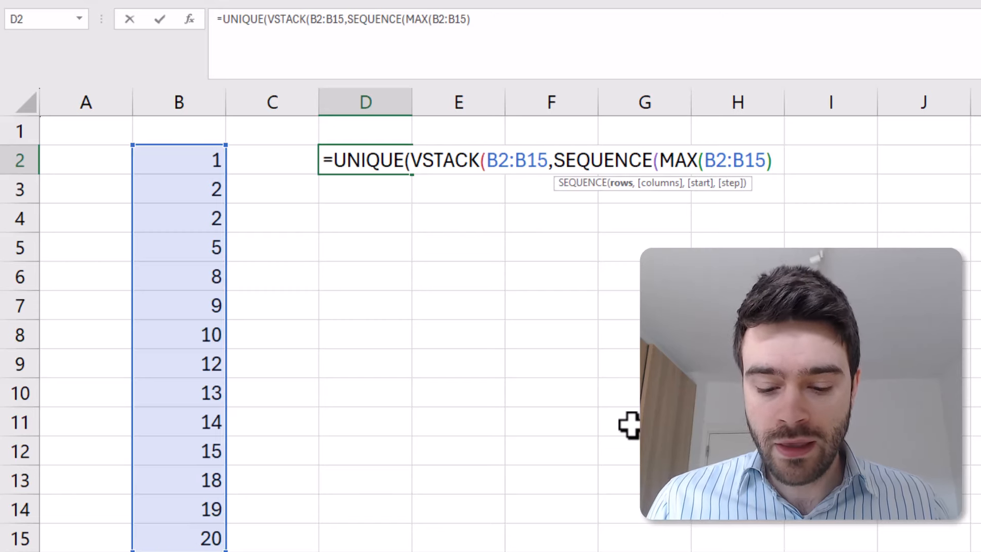
{"action": "type", "text": ","}
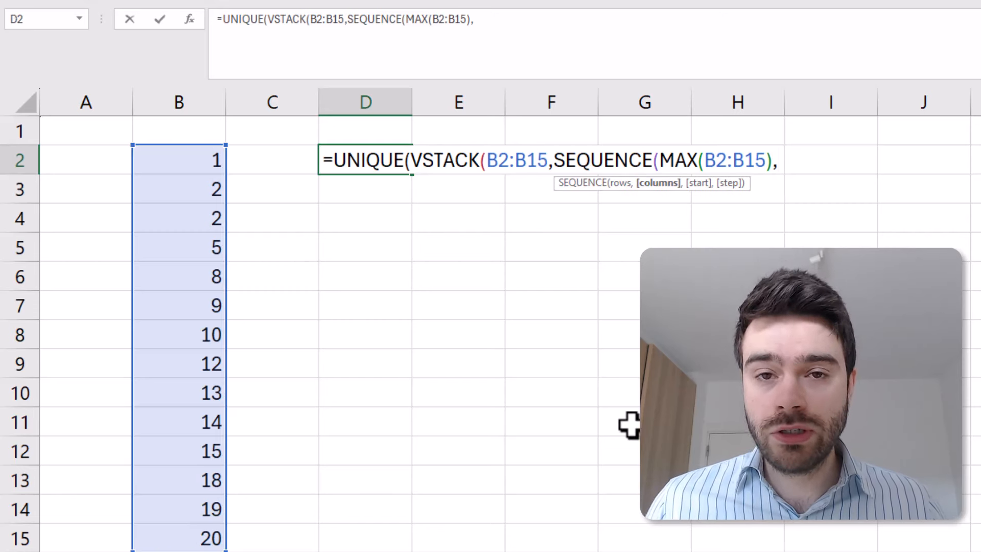
{"action": "type", "text": "1"}
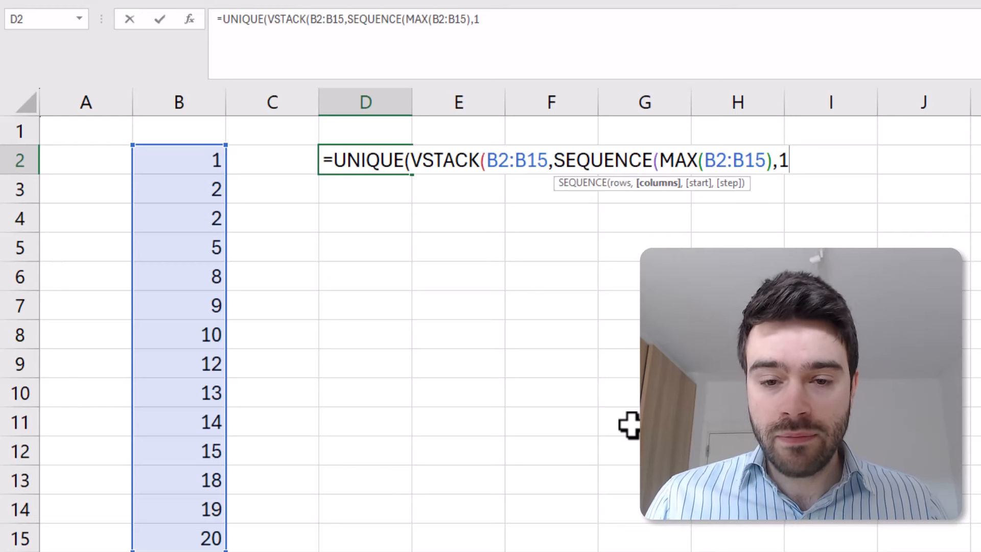
{"action": "type", "text": ","}
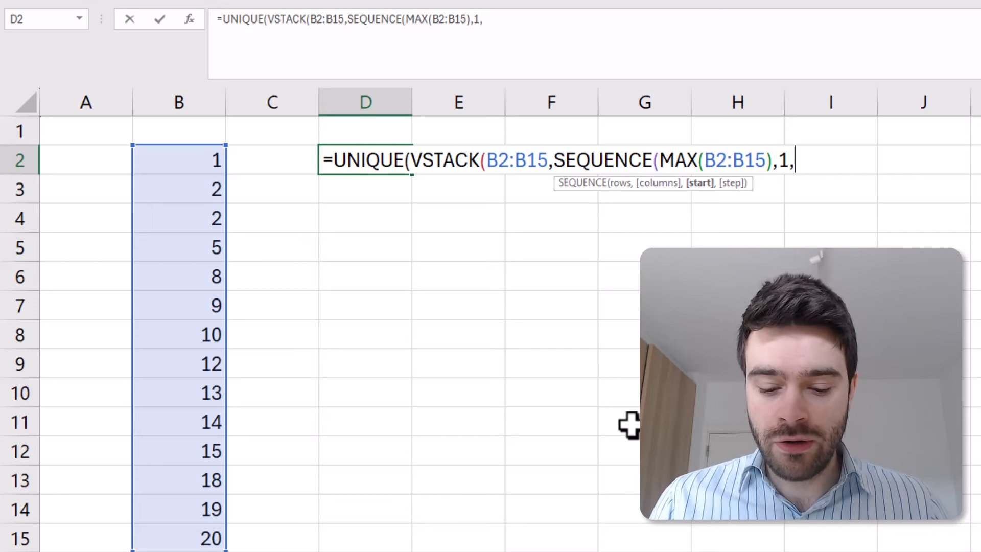
Complete the SEQUENCE function in D2 with MIN(B2:B15) as the start and 1 as the step.
{"action": "type", "text": "MIN("}
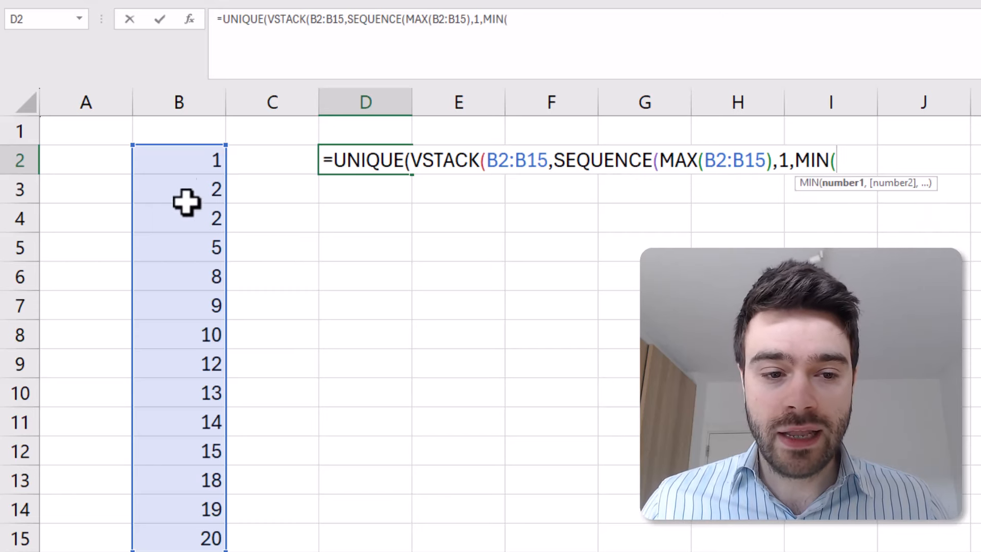
{"action": "left_click_drag", "start_coordinate": [204, 167], "coordinate": [198, 533]}
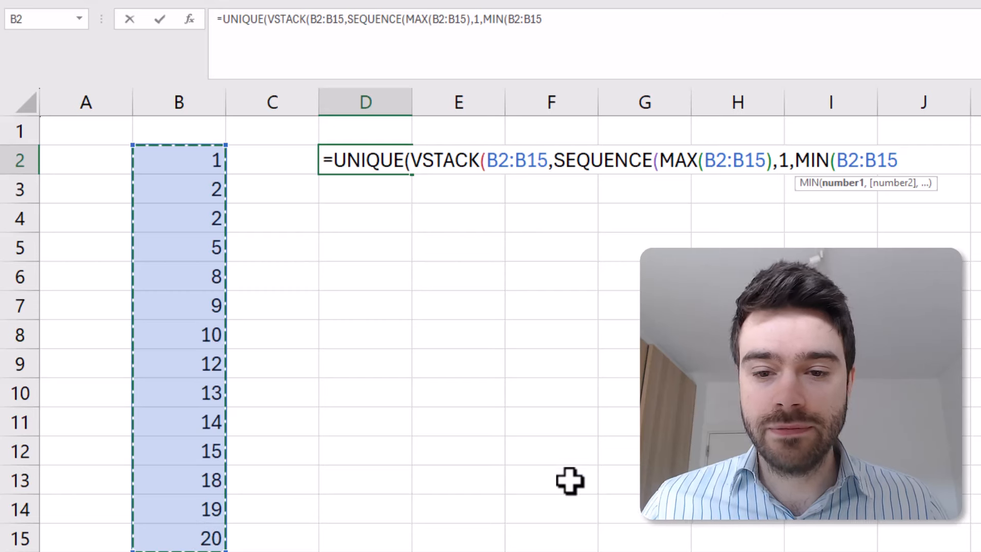
{"action": "type", "text": ")"}
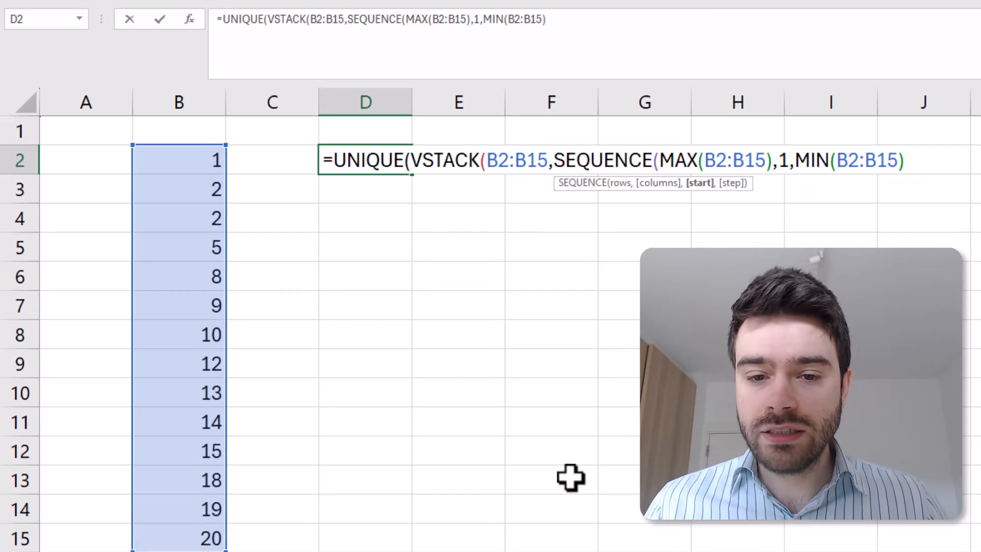
{"action": "type", "text": ","}
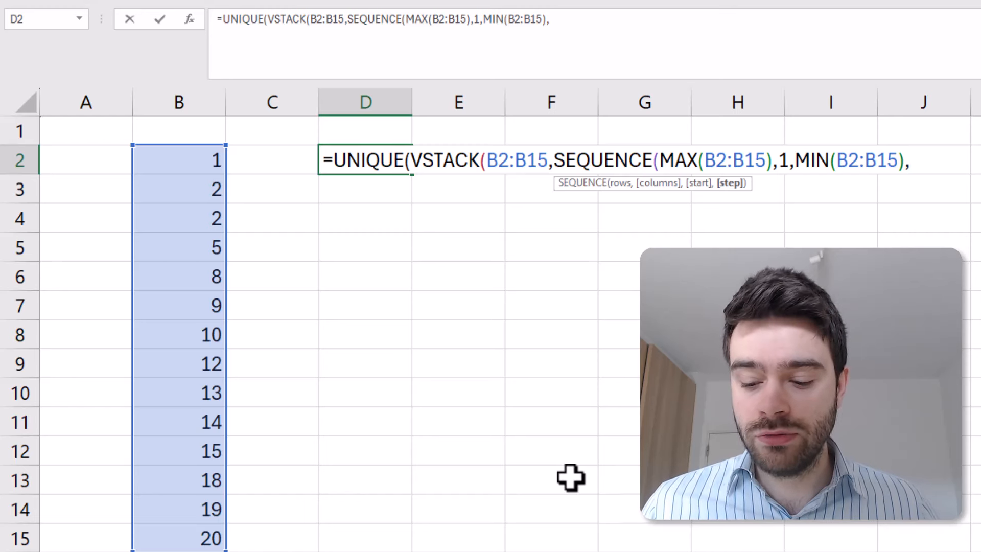
{"action": "type", "text": "1"}
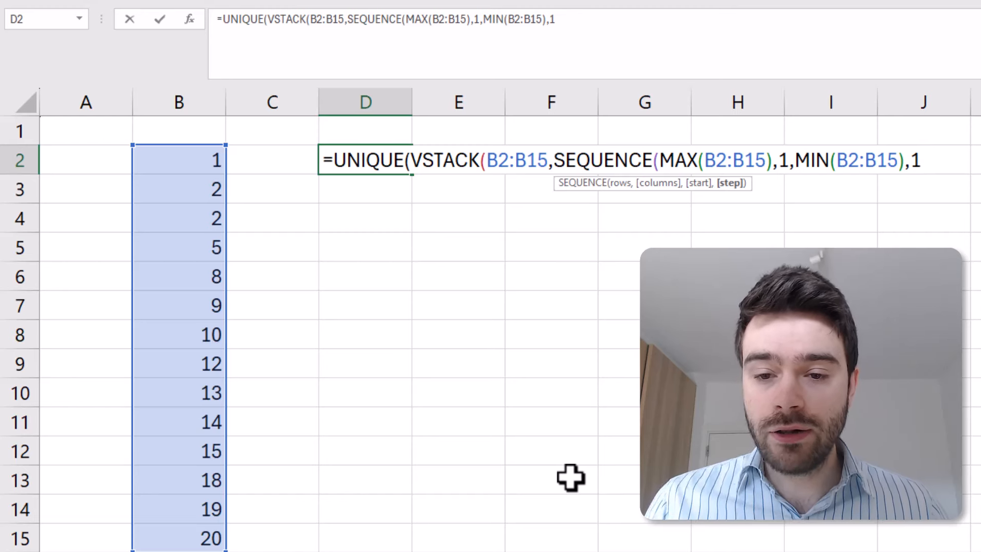
{"action": "type", "text": ")"}
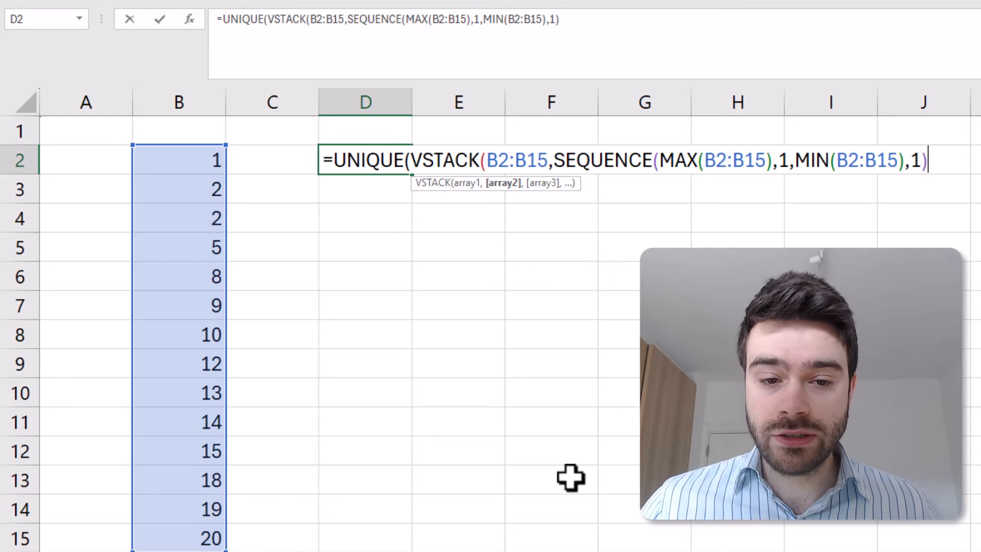
Check both VSTACK arrays, close VSTACK, leave by_col empty, set exactly_once to TRUE and enter the UNIQUE formula in D2.
{"action": "left_click_drag", "start_coordinate": [547, 160], "coordinate": [488, 164]}
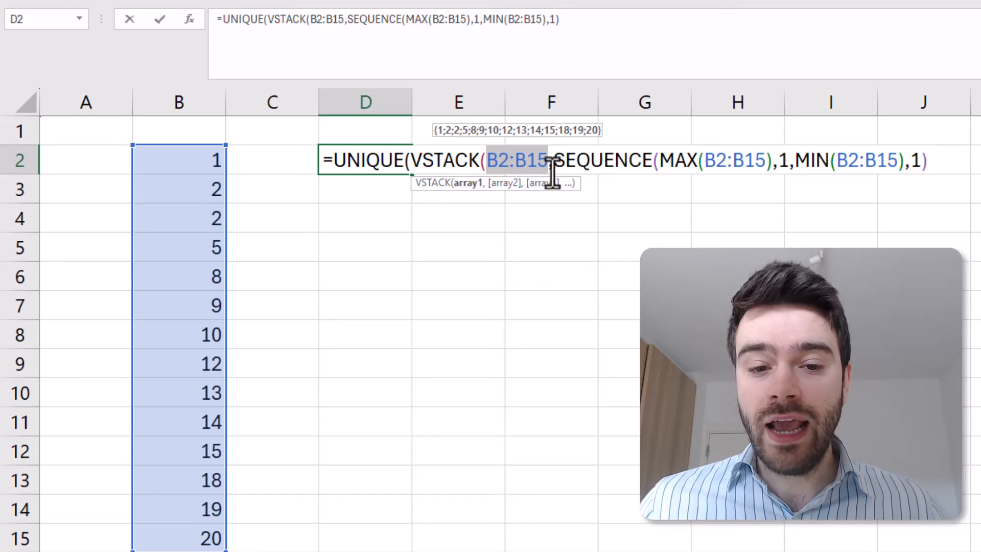
{"action": "left_click_drag", "start_coordinate": [554, 162], "coordinate": [928, 157]}
{"action": "left_click", "coordinate": [928, 158]}
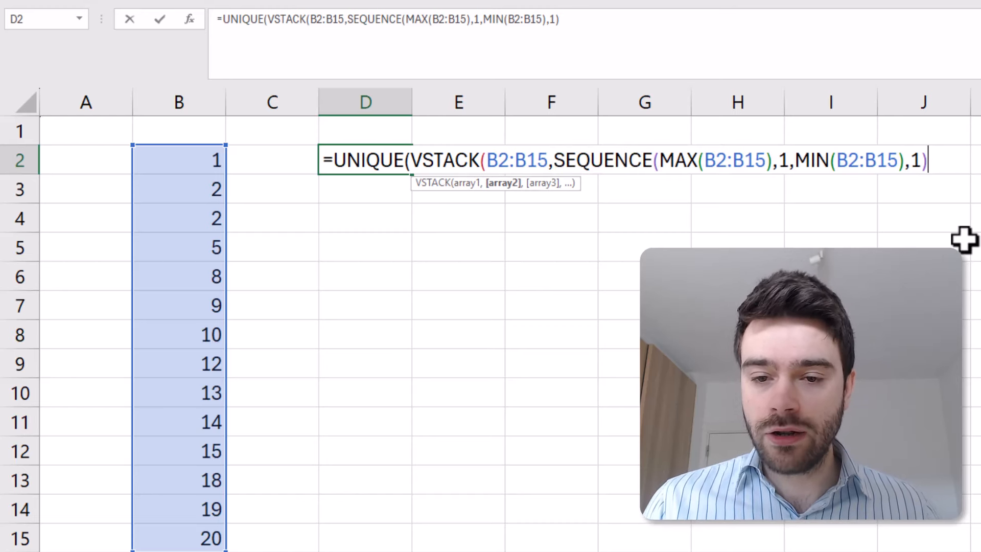
{"action": "type", "text": ")"}
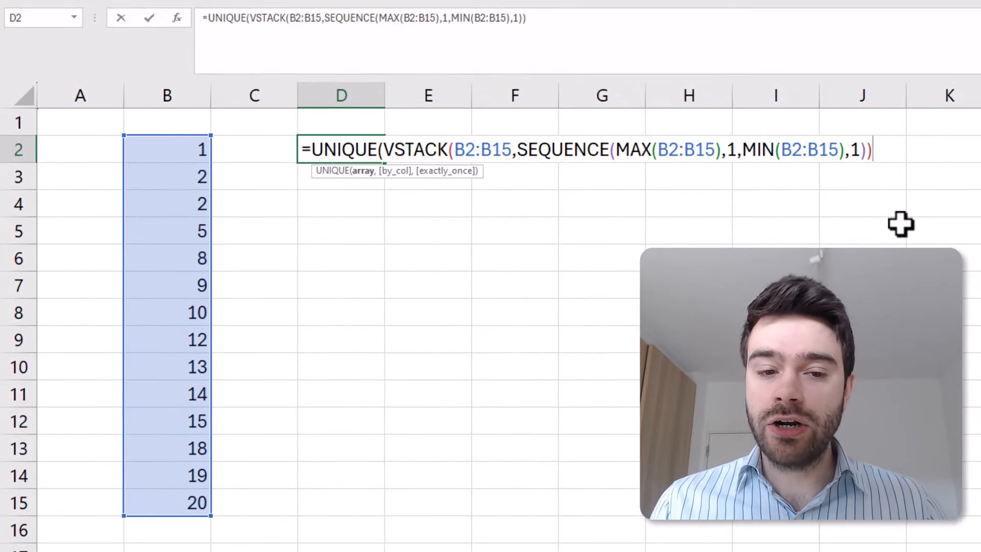
{"action": "type", "text": ","}
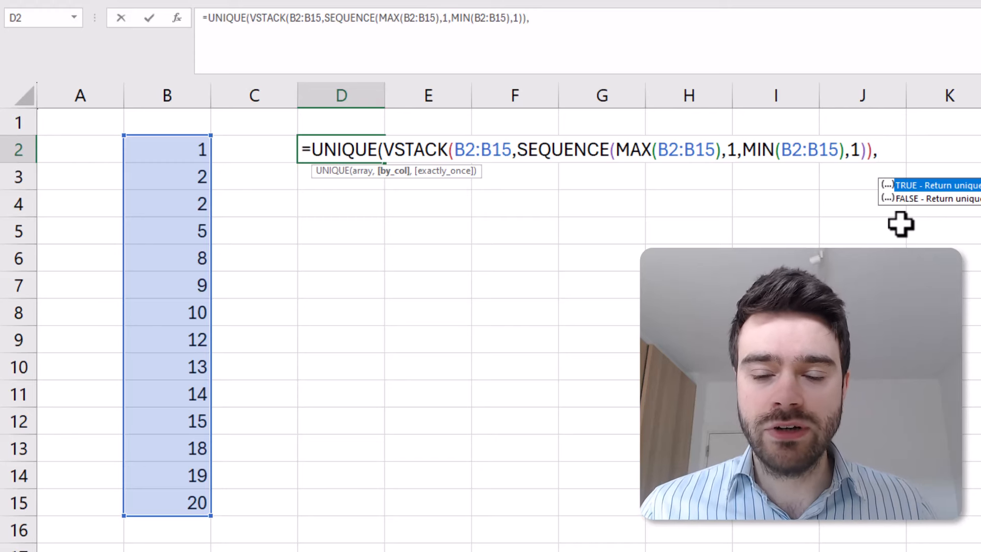
{"action": "type", "text": ","}
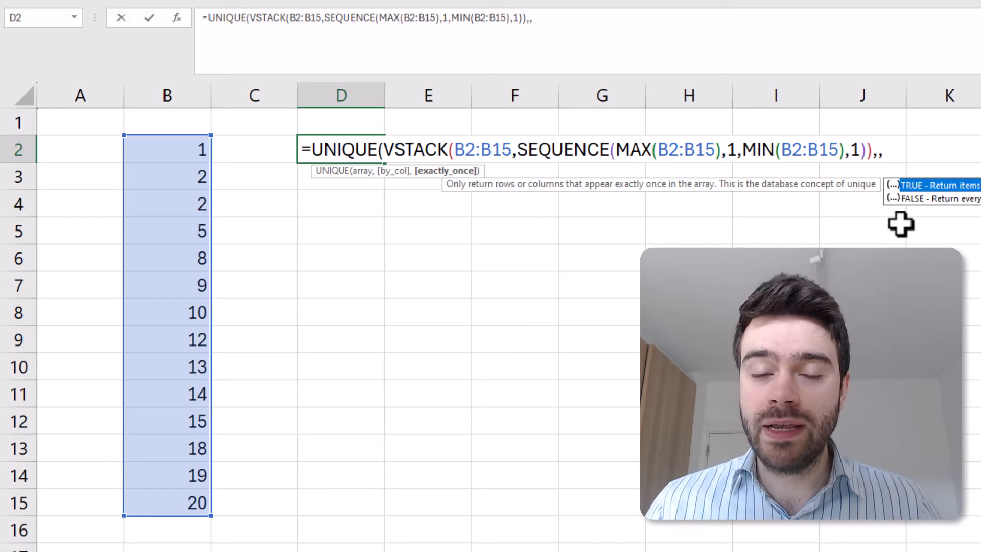
{"action": "double_click", "coordinate": [914, 188]}
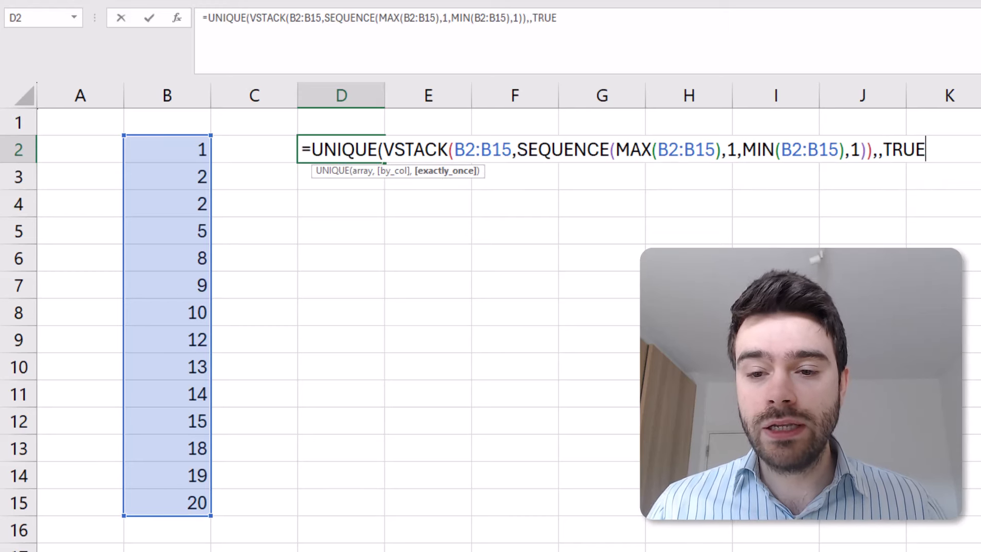
{"action": "type", "text": ")"}
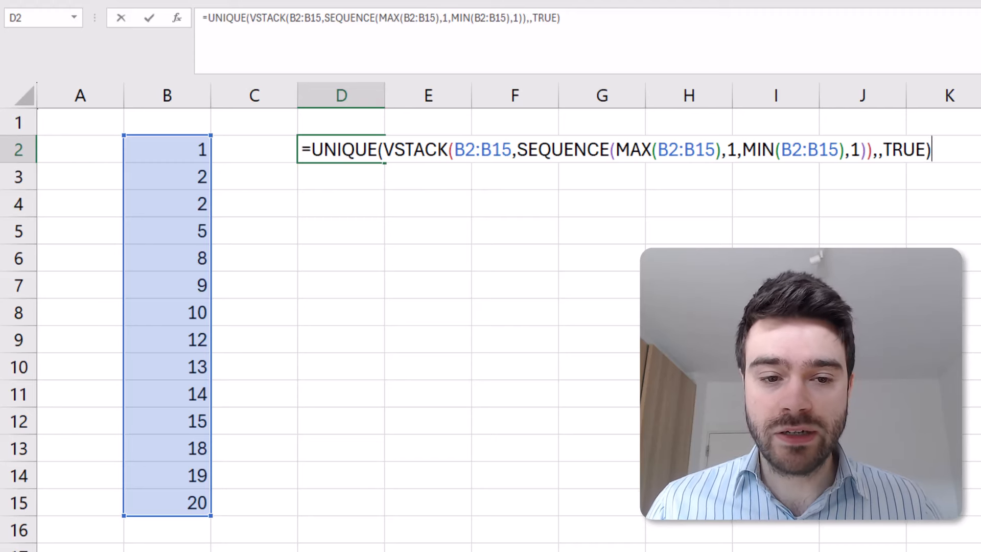
{"action": "key", "text": "Return"}
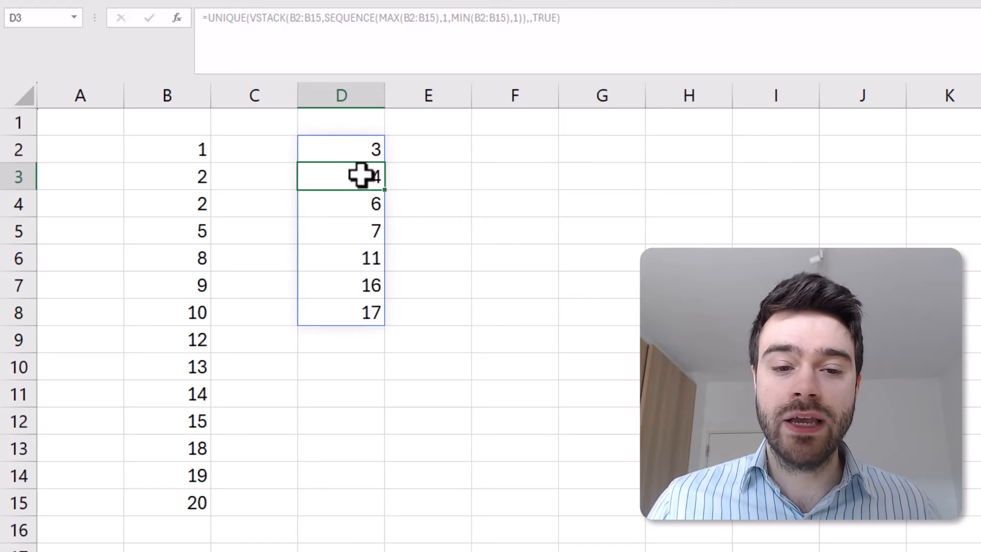
{"action": "left_click", "coordinate": [459, 168]}
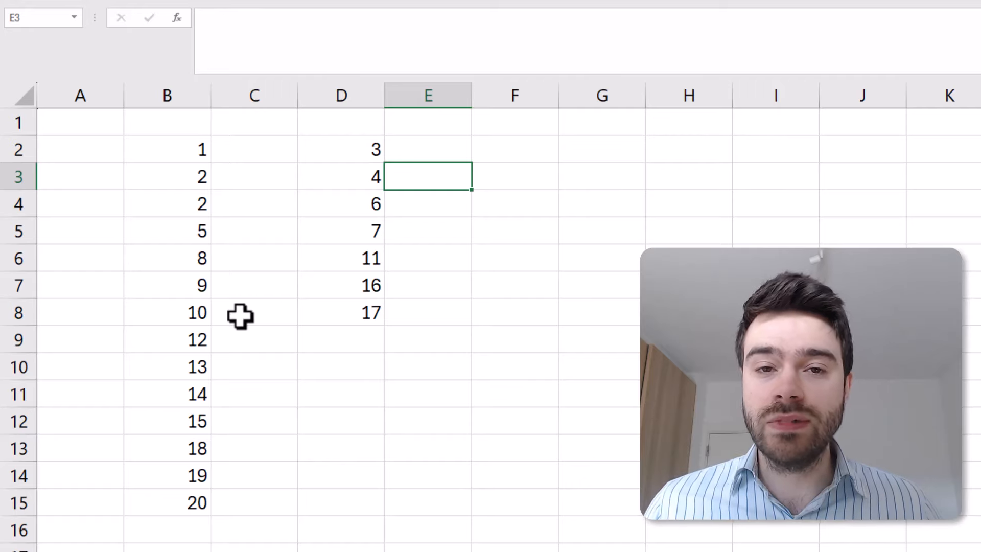
Make the formula bar taller and move the VSTACK part of the D2 formula onto its own indented line below =UNIQUE(.
{"action": "left_click", "coordinate": [342, 154]}
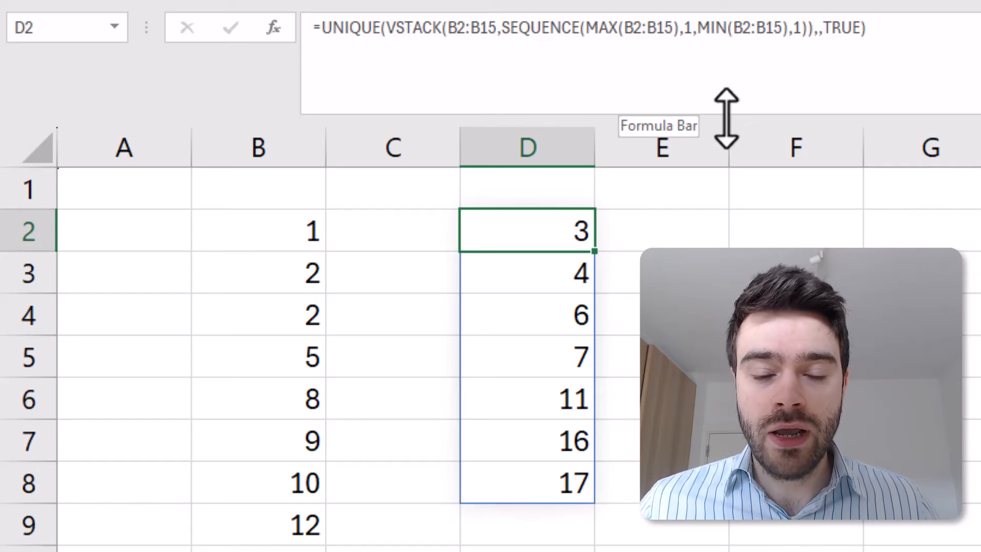
{"action": "left_click_drag", "start_coordinate": [725, 118], "coordinate": [737, 166]}
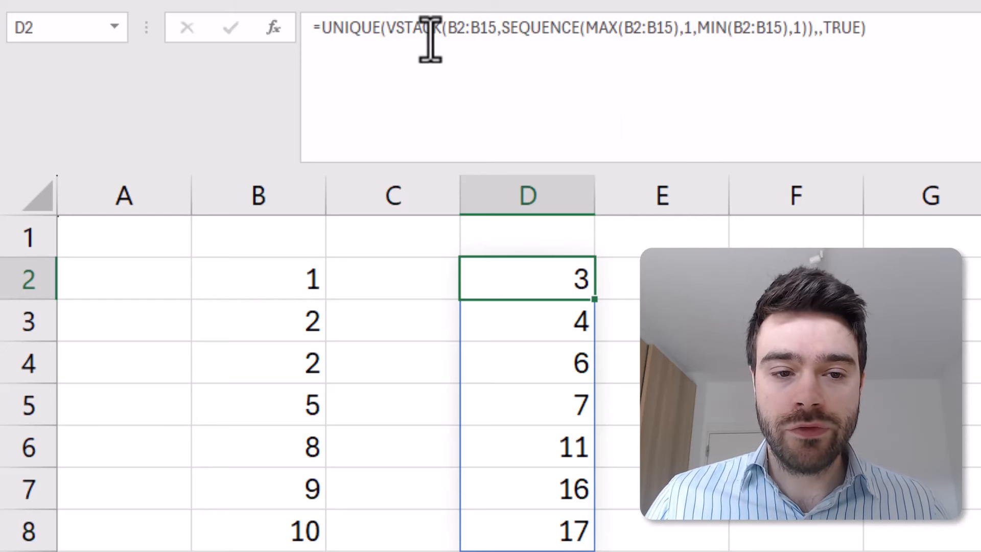
{"action": "left_click", "coordinate": [386, 53]}
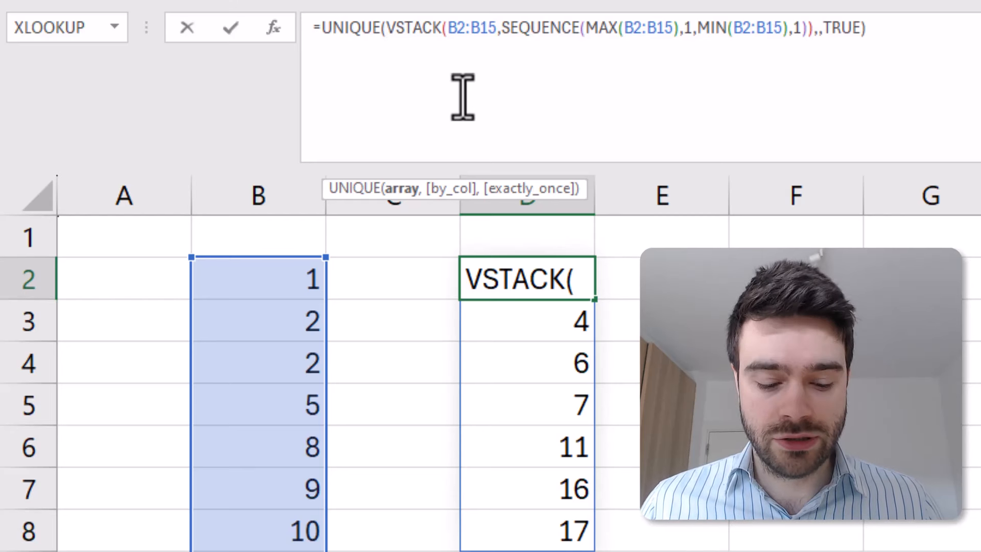
{"action": "key", "text": "alt+Return"}
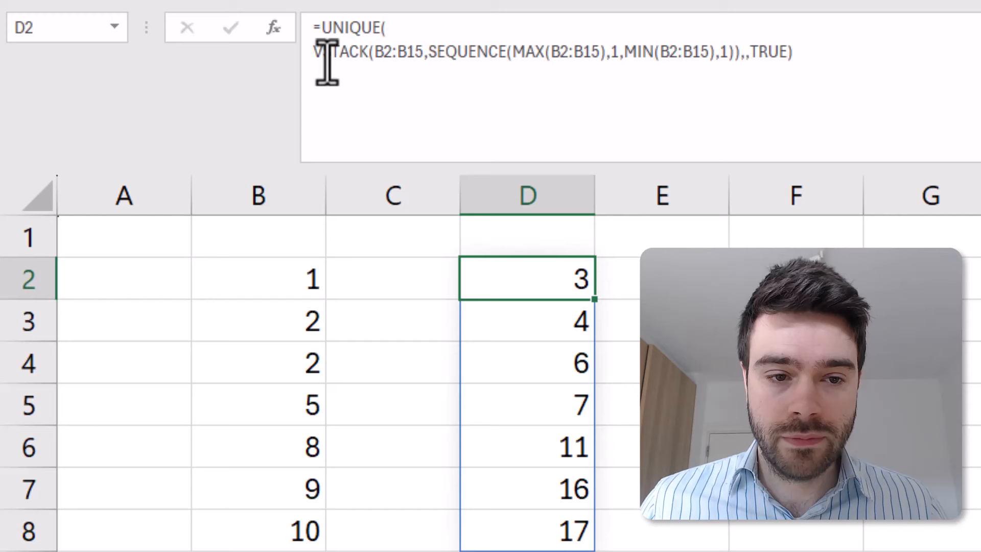
{"action": "left_click", "coordinate": [320, 66]}
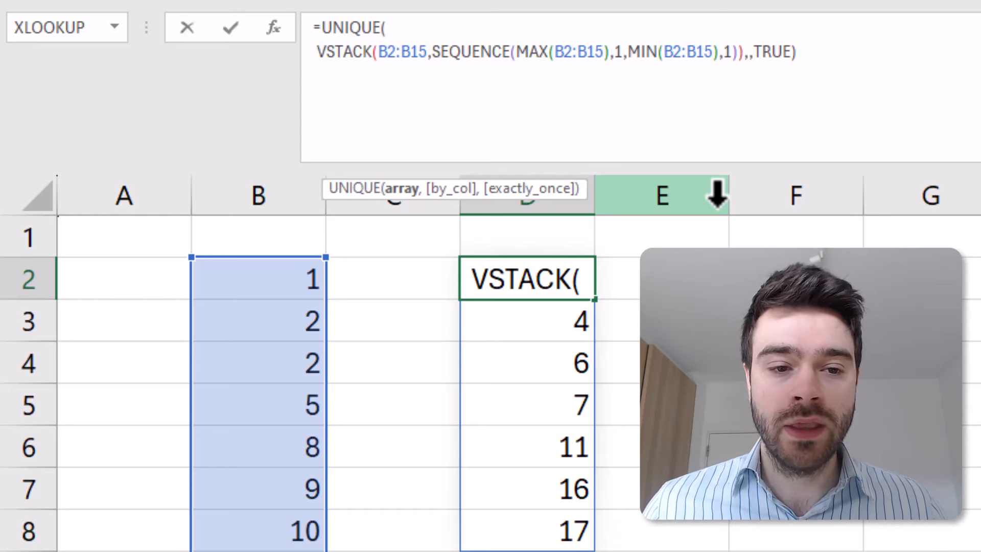
Split the VSTACK arguments in the D2 formula so B2:B15 and the SEQUENCE function each start a new line.
{"action": "left_click", "coordinate": [379, 51]}
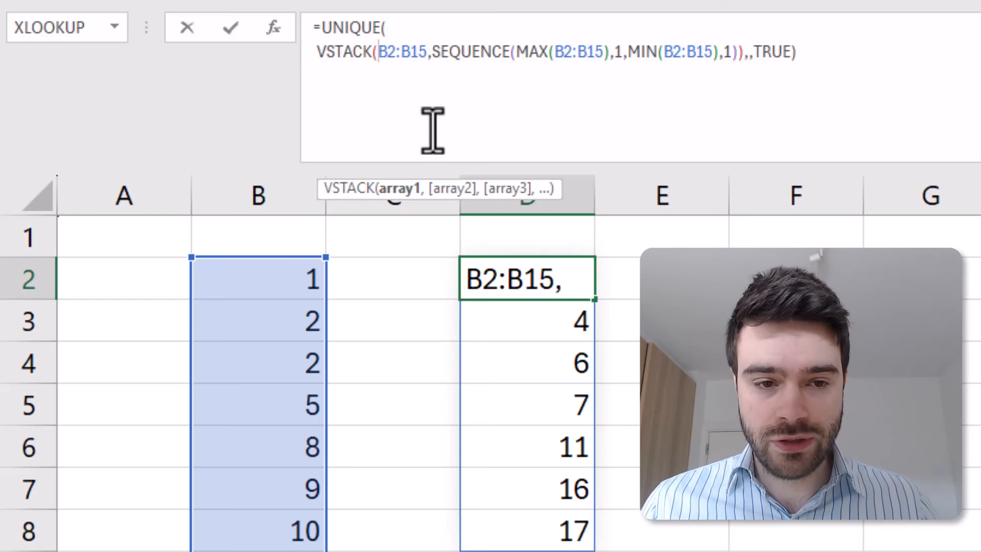
{"action": "key", "text": "alt+Return"}
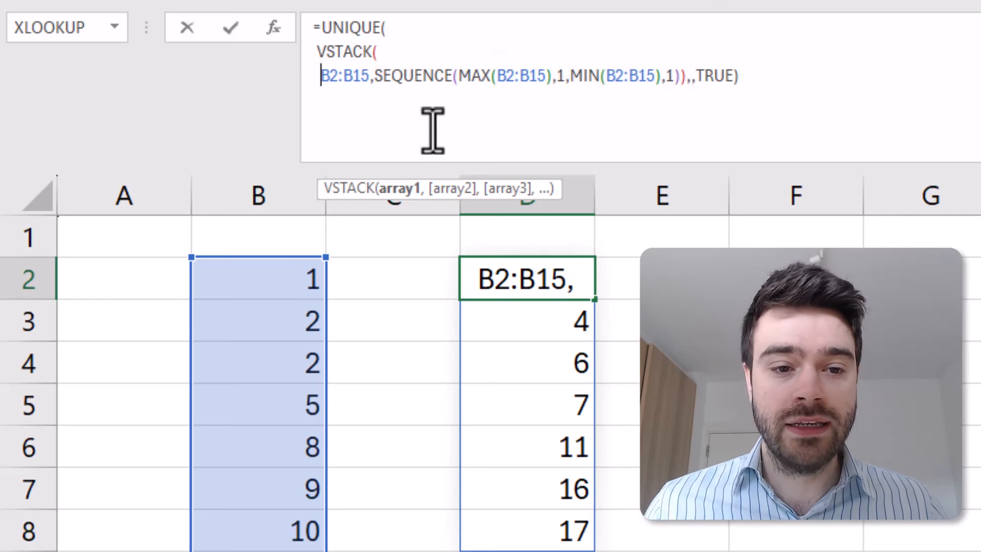
{"action": "left_click", "coordinate": [373, 76]}
{"action": "key", "text": "alt+Return"}
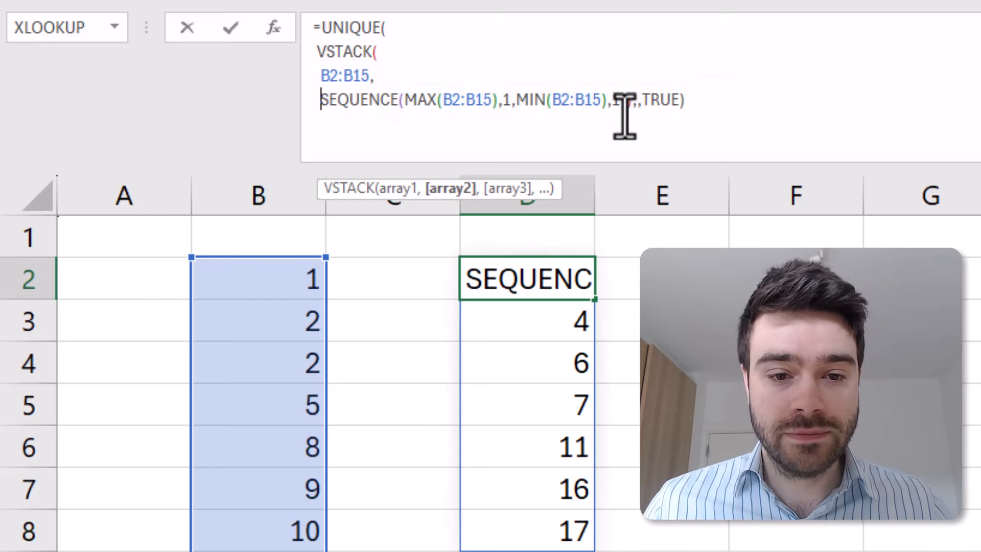
Place VSTACK's closing parenthesis, the ,,TRUE arguments and UNIQUE's closing parenthesis on separate lines in the D2 formula.
{"action": "left_click", "coordinate": [622, 99]}
{"action": "type", "text": "),"}
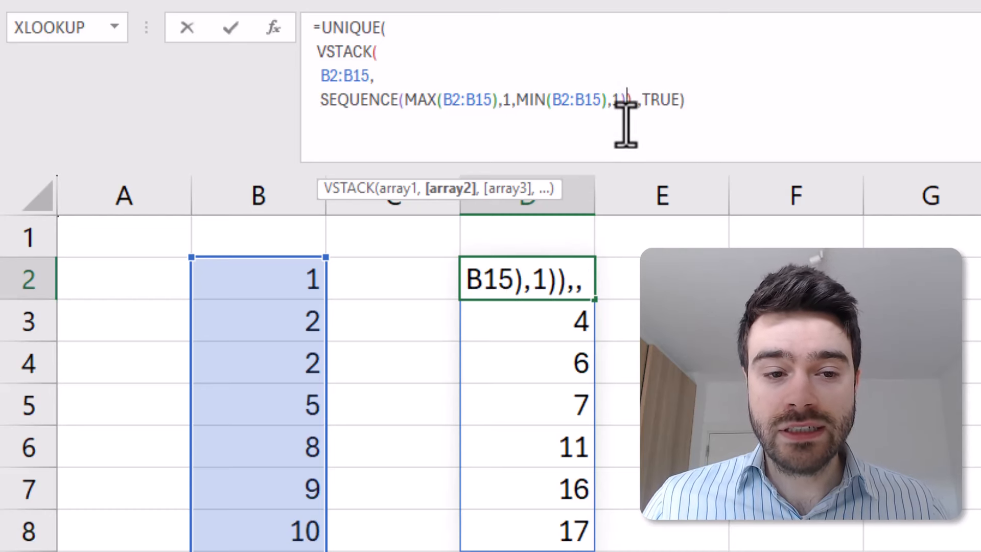
{"action": "key", "text": "alt+Return"}
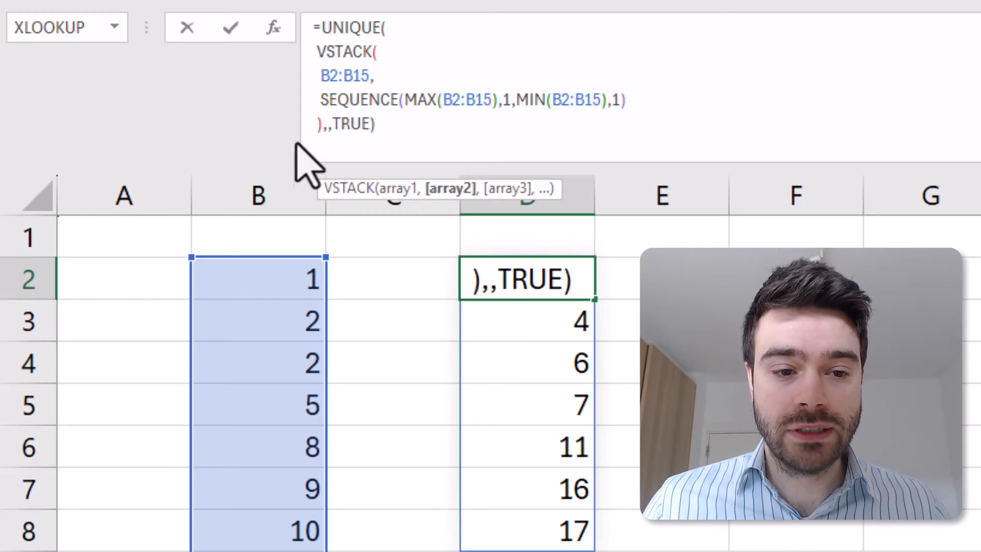
{"action": "left_click", "coordinate": [321, 125]}
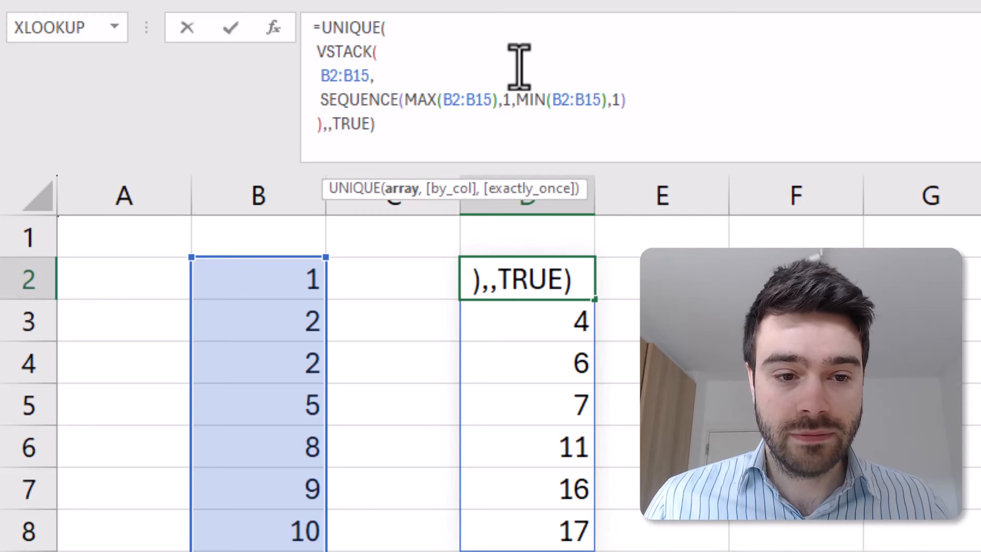
{"action": "key", "text": "alt+Return"}
{"action": "left_click", "coordinate": [363, 149]}
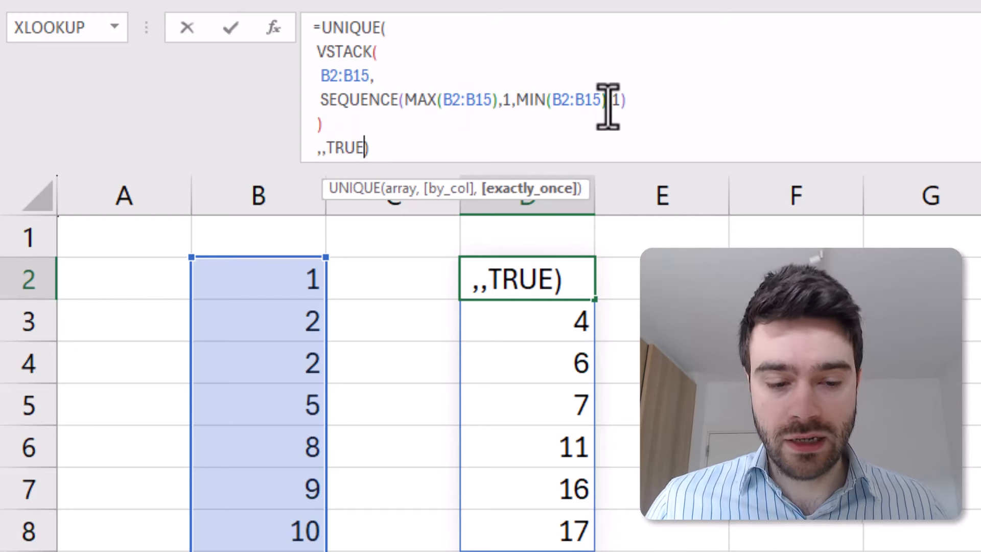
{"action": "key", "text": "alt+Return"}
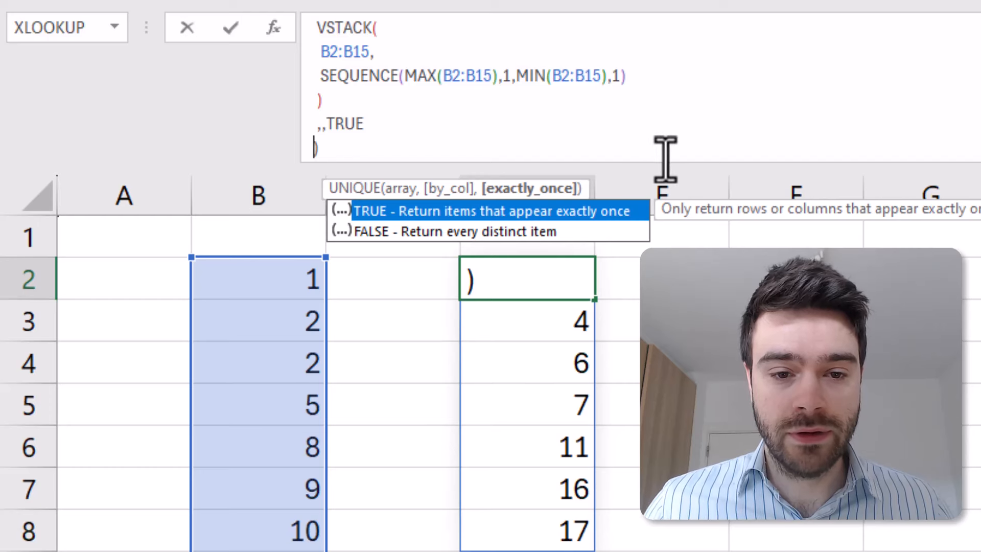
Enlarge the formula bar to show the whole D2 formula and examine its repeated B2:B15 references in VSTACK, MAX and MIN.
{"action": "left_click_drag", "start_coordinate": [669, 162], "coordinate": [684, 221]}
{"action": "left_click", "coordinate": [724, 118]}
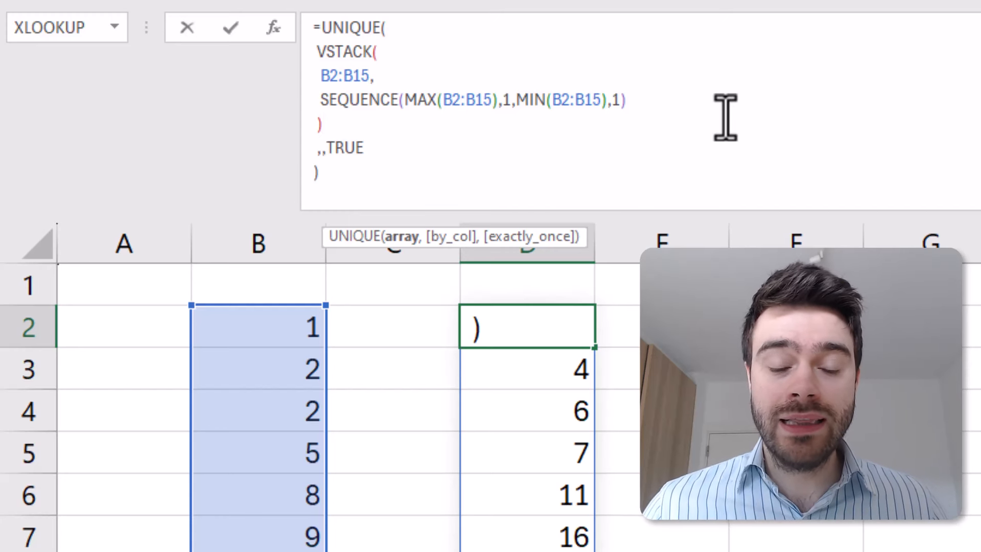
{"action": "left_click", "coordinate": [357, 79]}
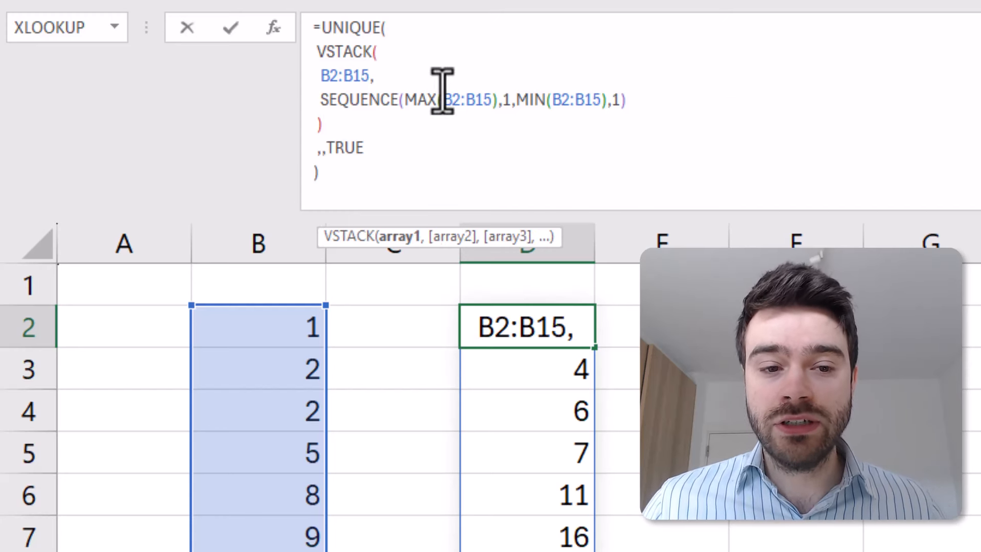
{"action": "left_click", "coordinate": [456, 100]}
{"action": "left_click", "coordinate": [553, 100]}
{"action": "left_click", "coordinate": [360, 78]}
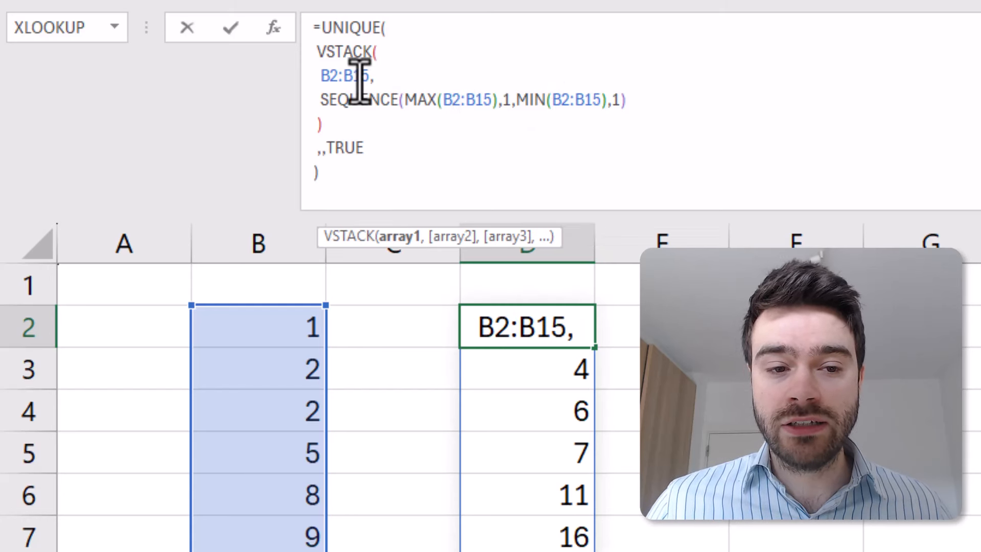
{"action": "left_click_drag", "start_coordinate": [366, 79], "coordinate": [321, 80]}
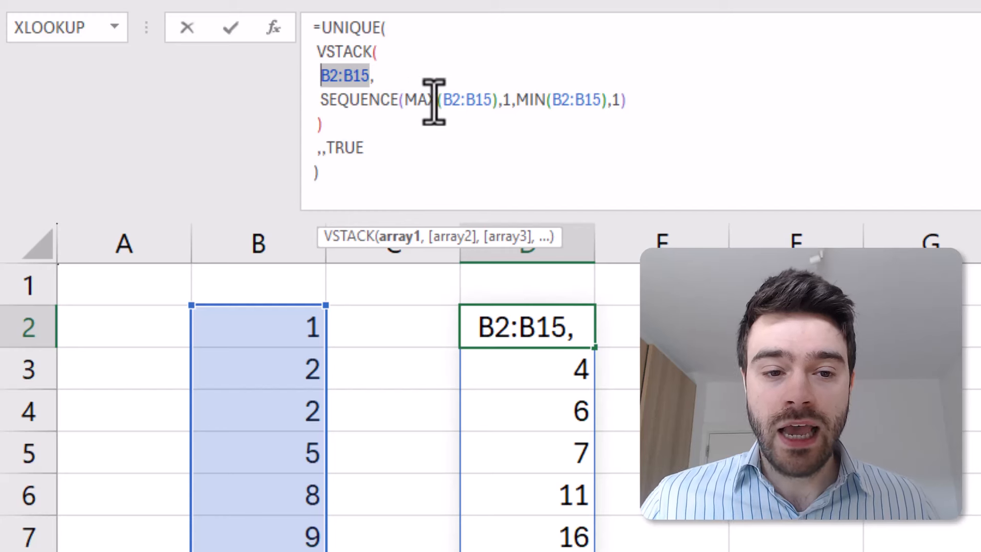
{"action": "left_click_drag", "start_coordinate": [440, 101], "coordinate": [488, 102]}
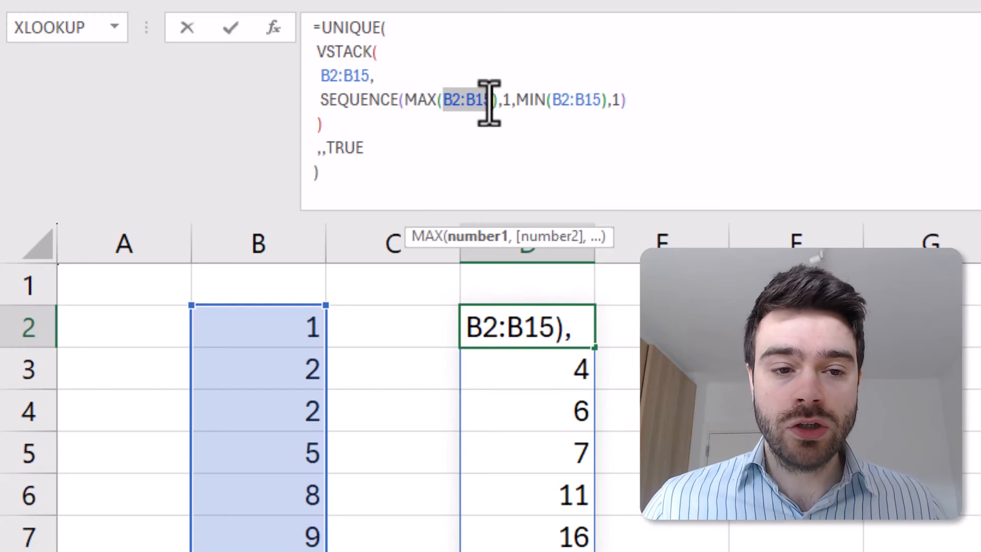
Move UNIQUE onto its own line below the equals sign and start a LET function with range as its first name.
{"action": "left_click", "coordinate": [321, 28]}
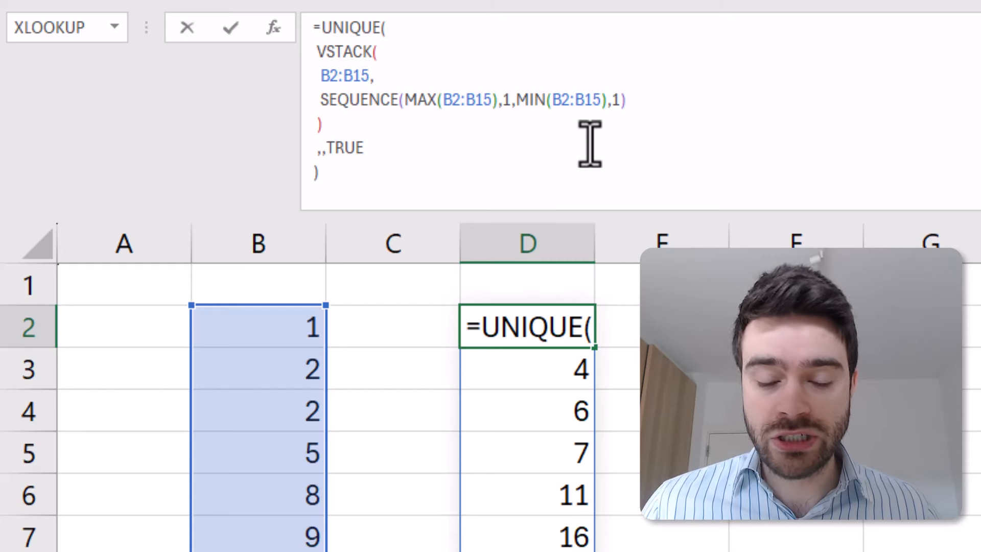
{"action": "key", "text": "alt+Return"}
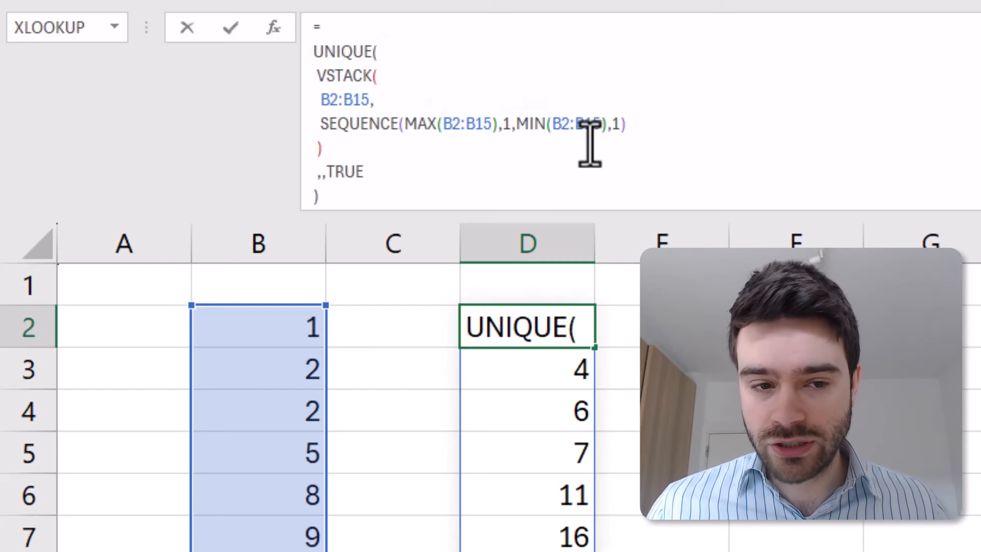
{"action": "left_click", "coordinate": [489, 26]}
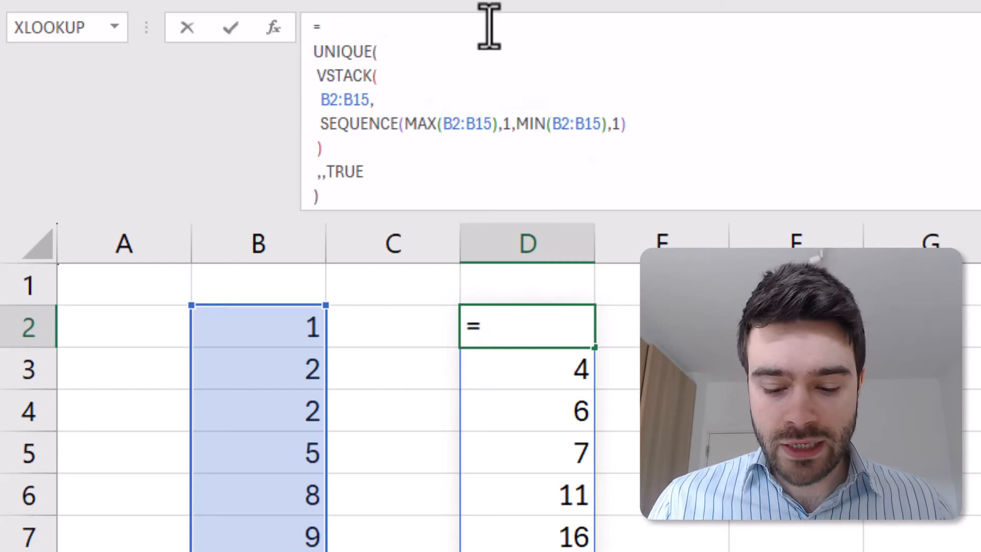
{"action": "type", "text": "LET"}
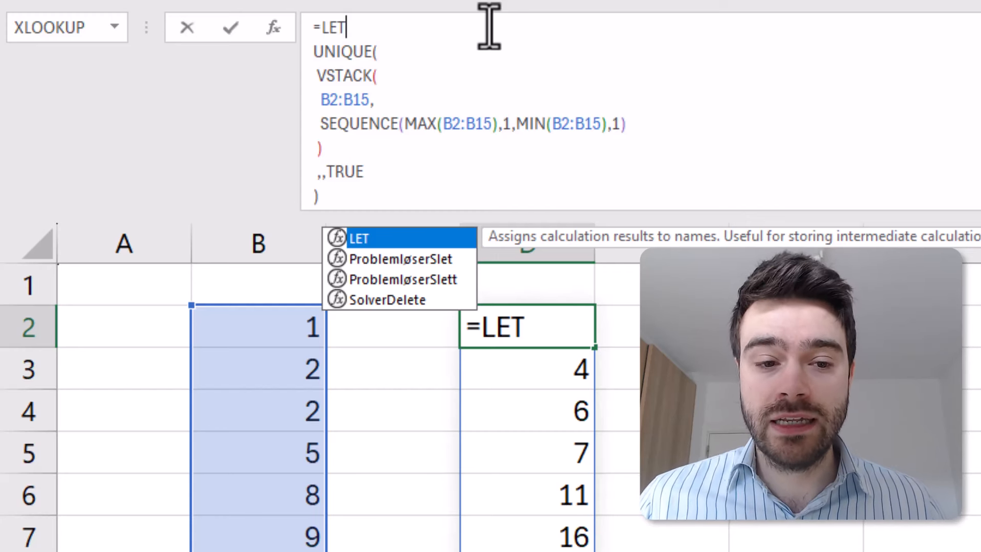
{"action": "type", "text": "("}
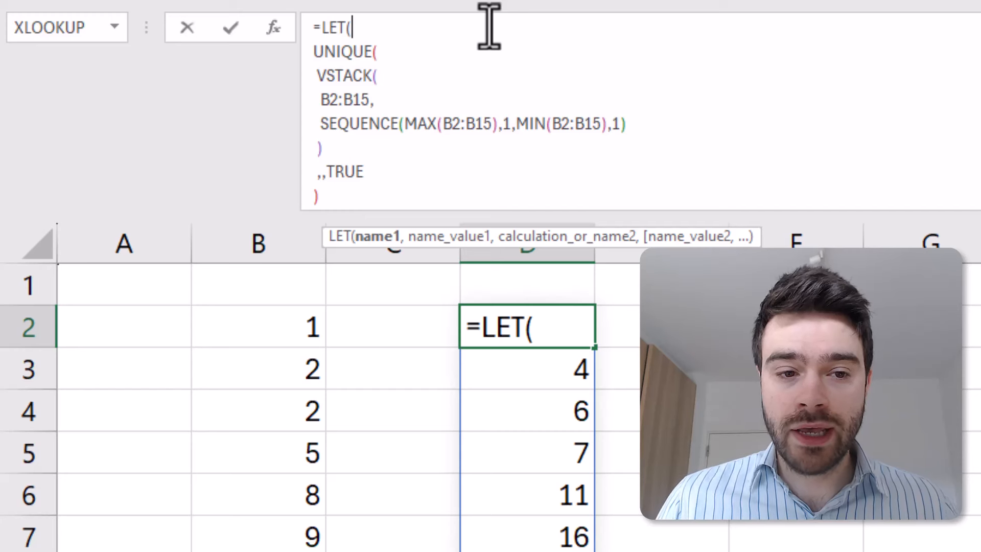
{"action": "type", "text": "ran"}
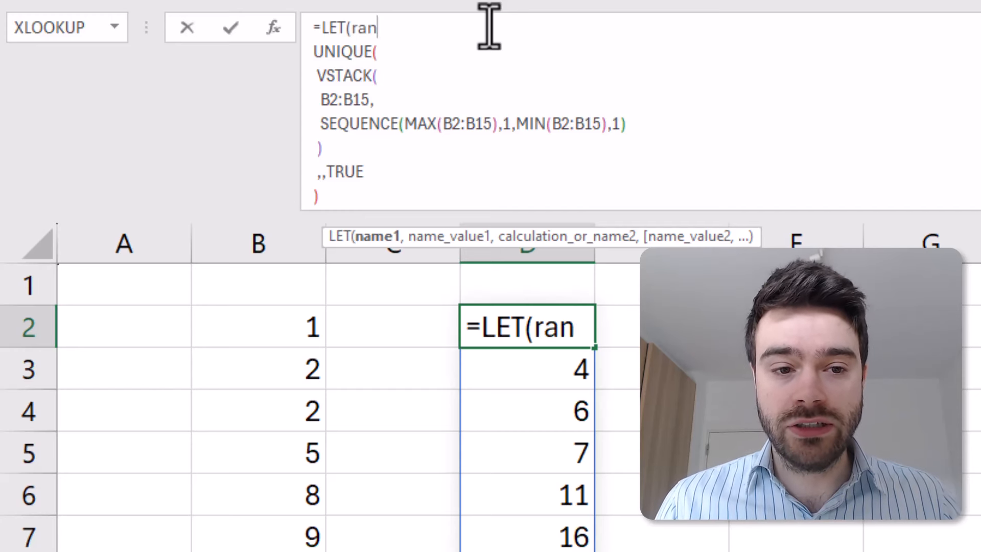
{"action": "type", "text": "ge,"}
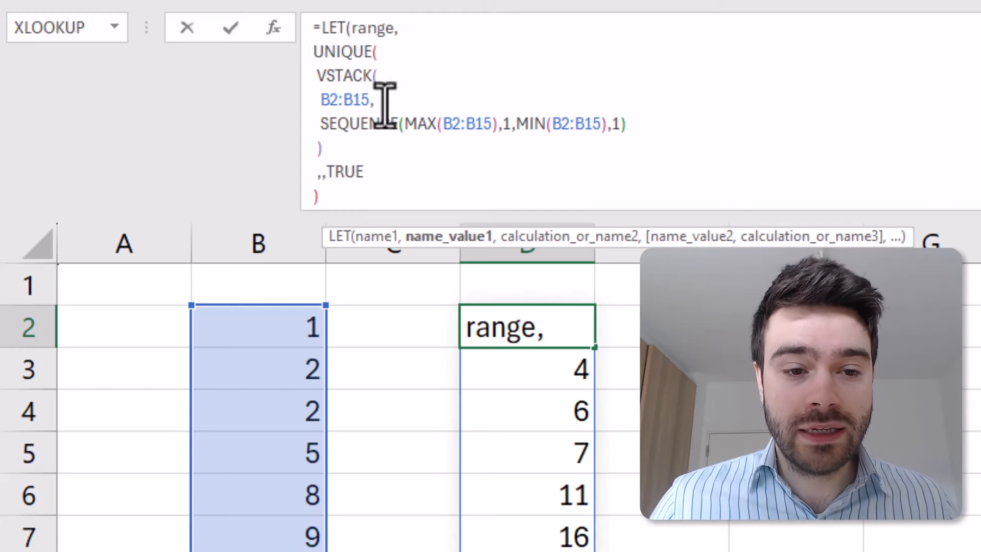
Copy the B2:B15 reference from VSTACK into LET as the value of the name range, followed by a comma.
{"action": "left_click_drag", "start_coordinate": [369, 100], "coordinate": [321, 102]}
{"action": "key", "text": "ctrl+c"}
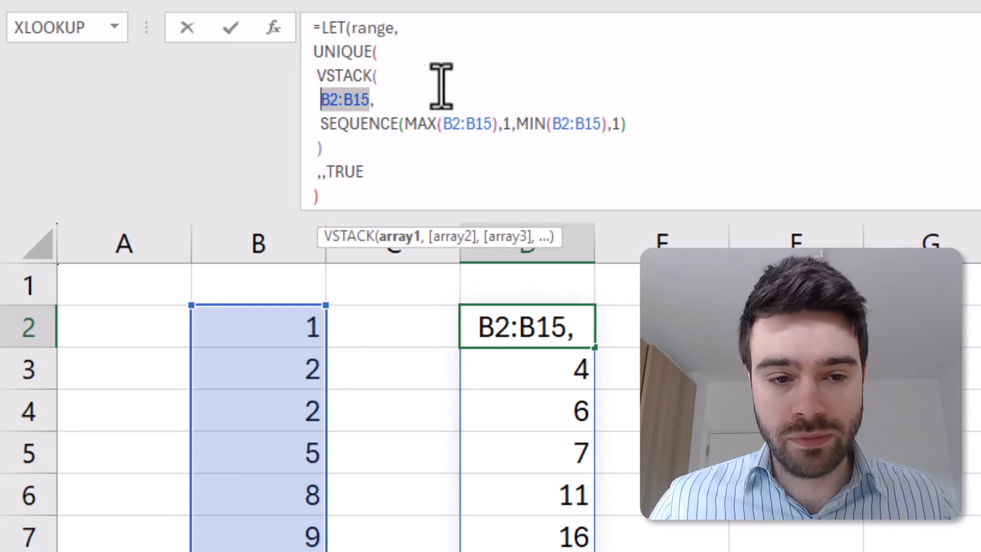
{"action": "left_click", "coordinate": [458, 36]}
{"action": "key", "text": "ctrl+v"}
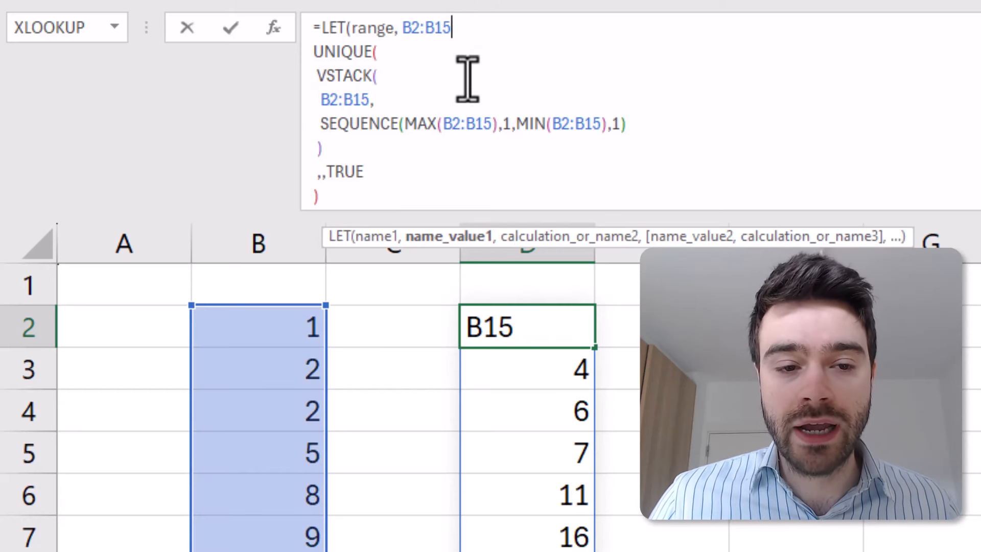
{"action": "type", "text": ","}
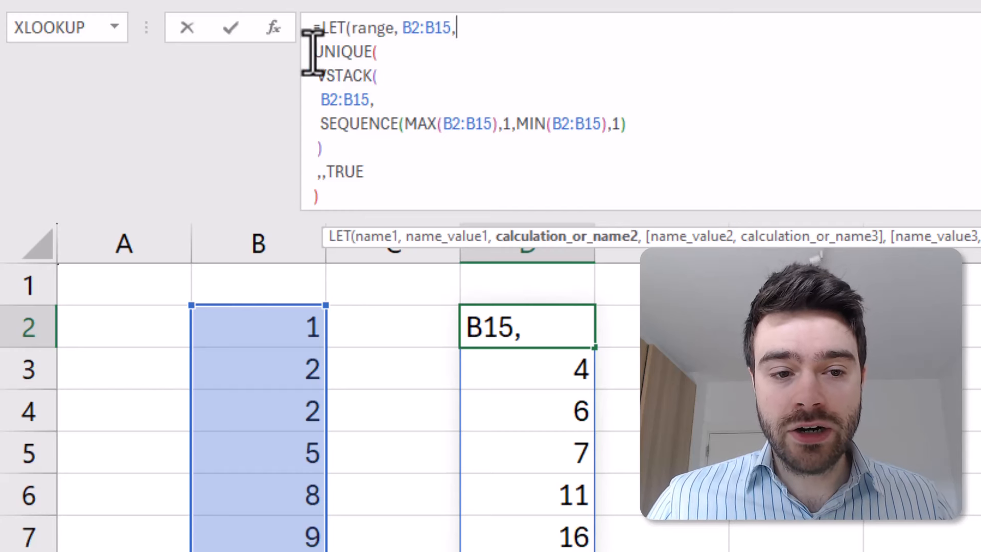
Keep the whole UNIQUE expression as LET's calculation and add LET's closing parenthesis after it.
{"action": "left_click_drag", "start_coordinate": [308, 53], "coordinate": [376, 189]}
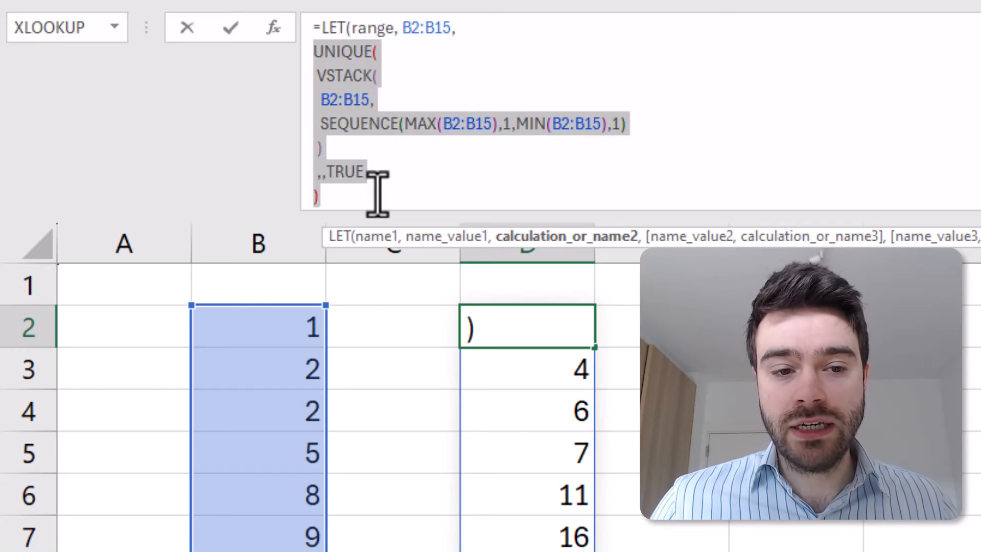
{"action": "left_click", "coordinate": [377, 194]}
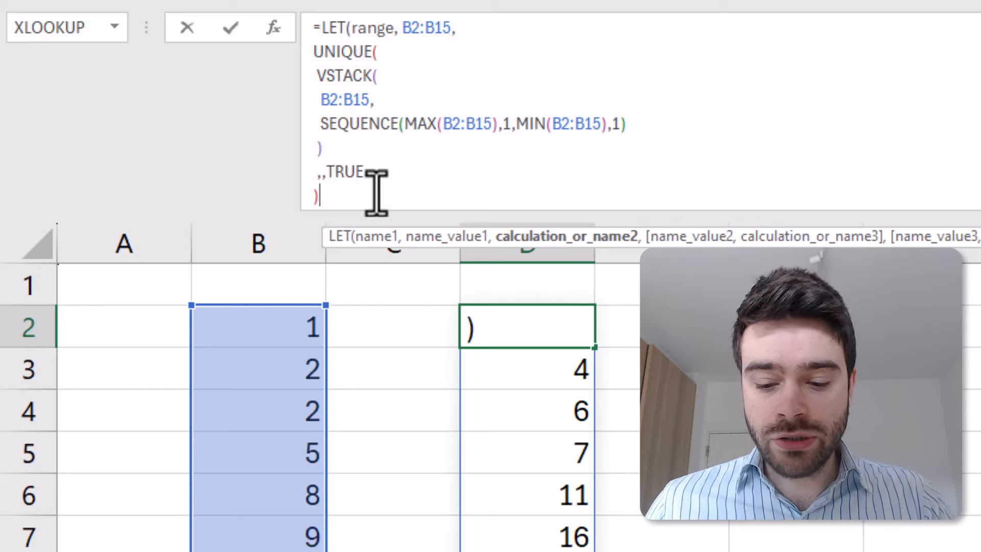
{"action": "type", "text": ")"}
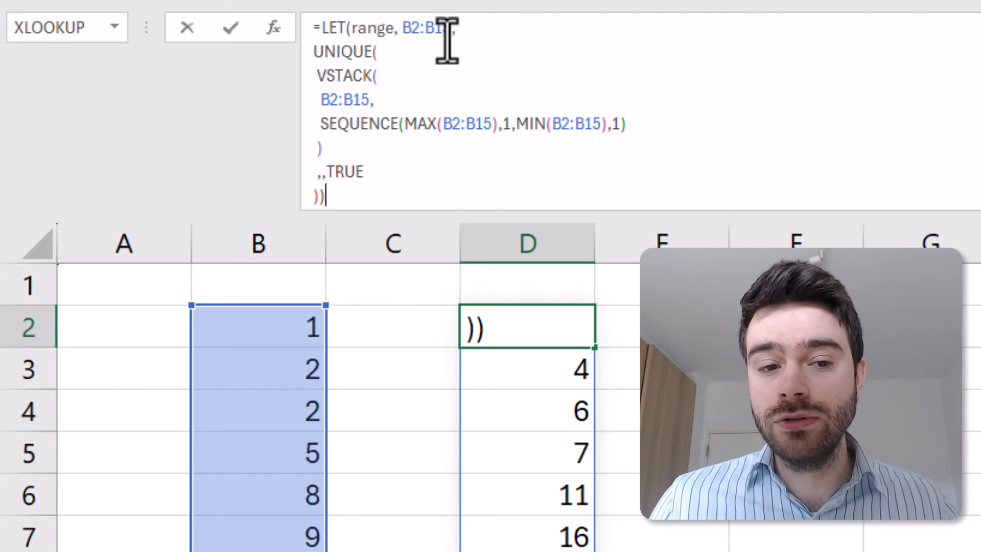
Replace the B2:B15 references in VSTACK's first array and in the MAX and MIN functions with the name range.
{"action": "left_click_drag", "start_coordinate": [366, 99], "coordinate": [317, 98]}
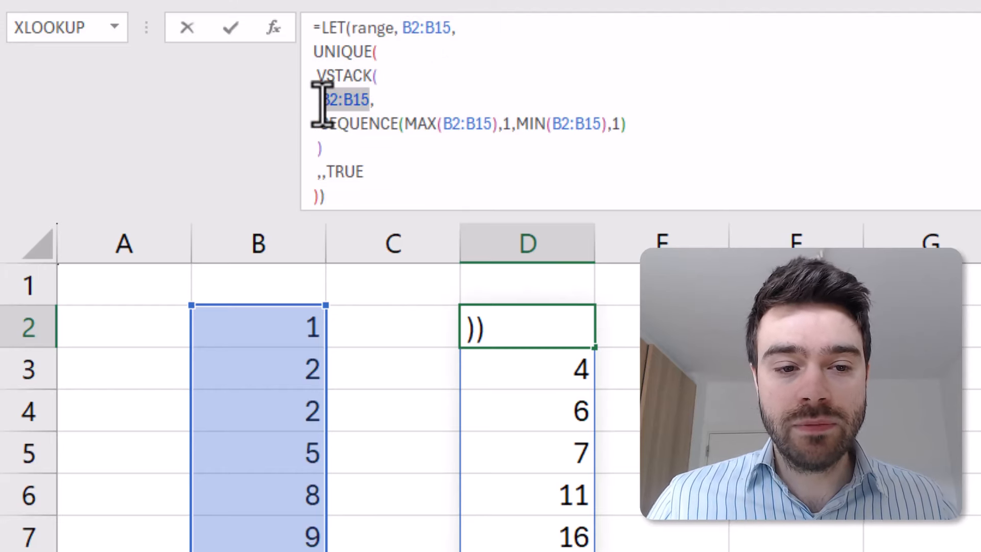
{"action": "type", "text": "range,"}
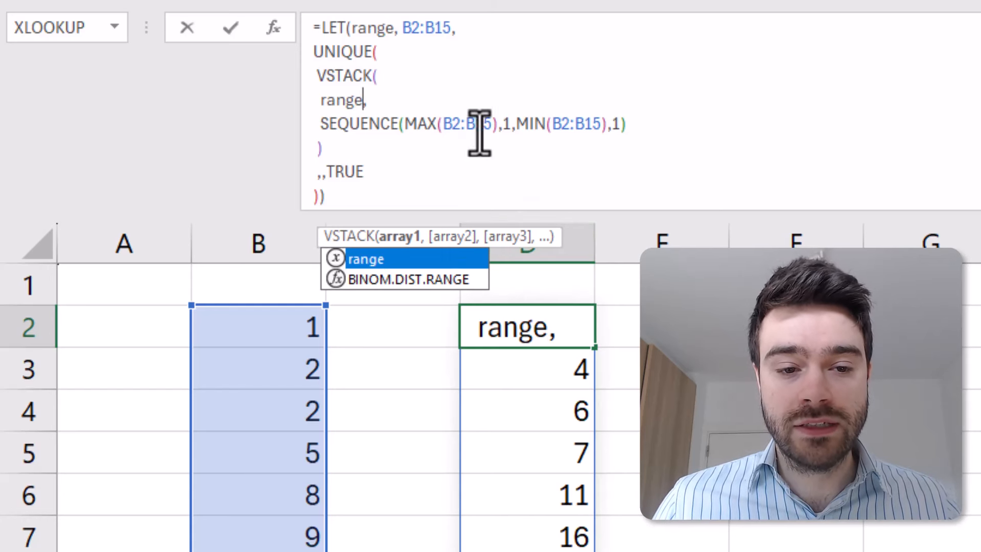
{"action": "left_click_drag", "start_coordinate": [485, 122], "coordinate": [442, 125]}
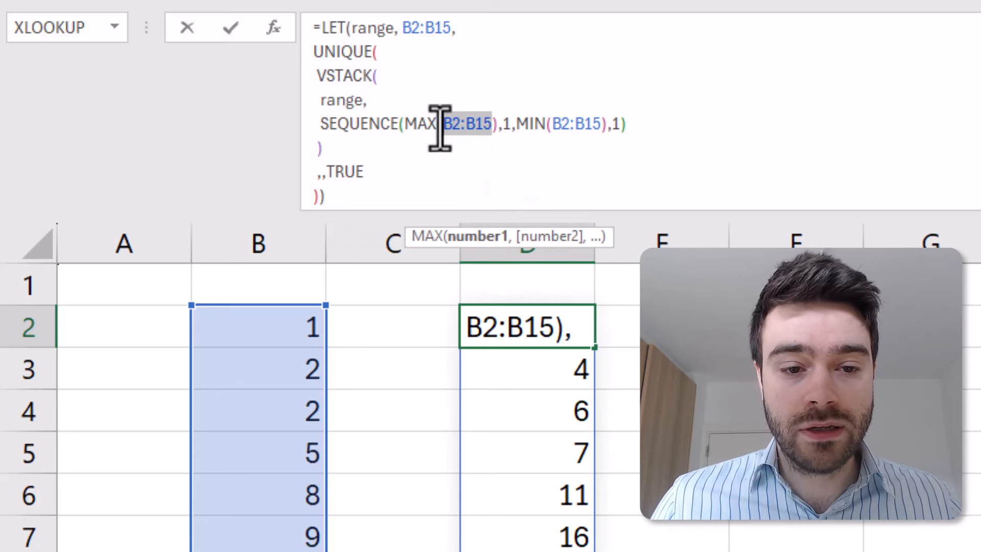
{"action": "type", "text": "range"}
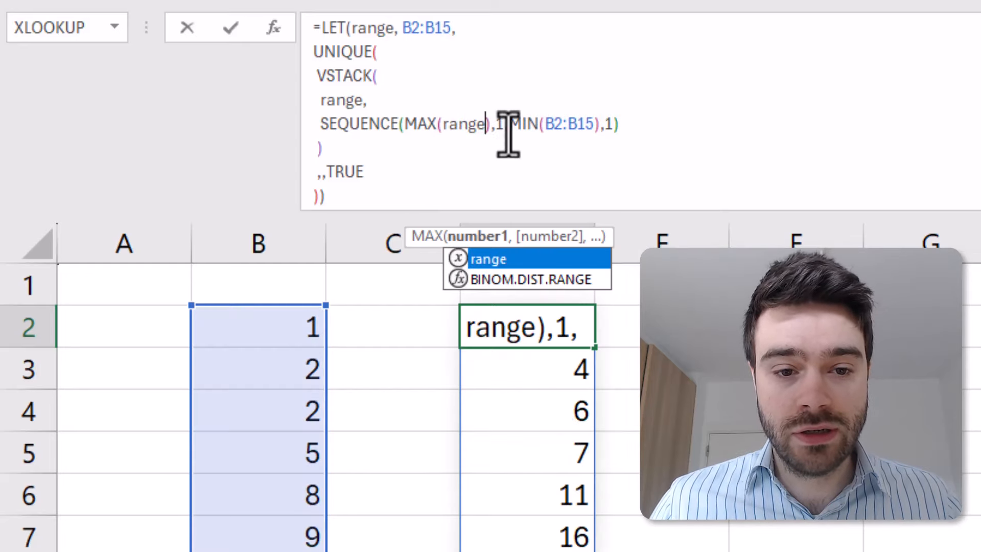
{"action": "left_click_drag", "start_coordinate": [593, 124], "coordinate": [537, 158]}
{"action": "type", "text": "range"}
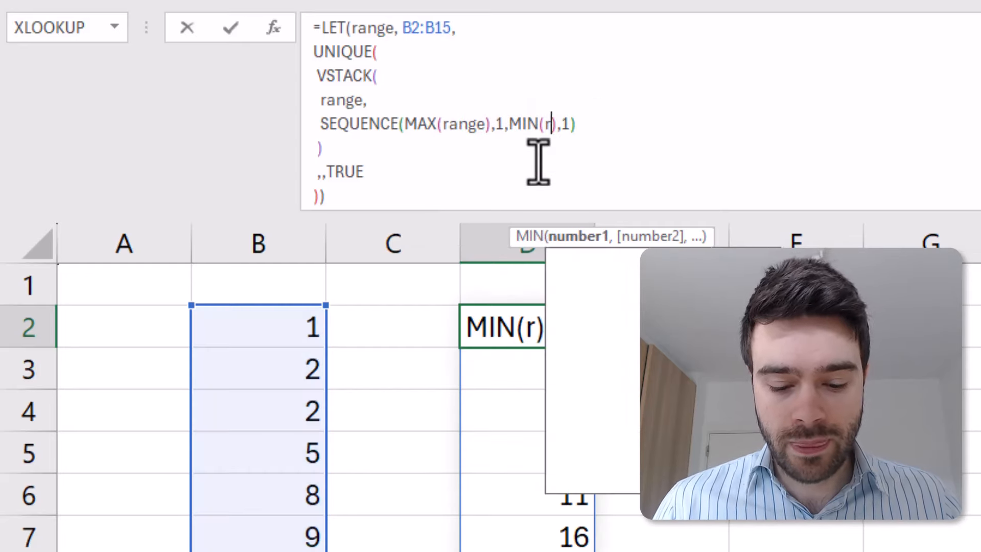
{"action": "left_click", "coordinate": [536, 159]}
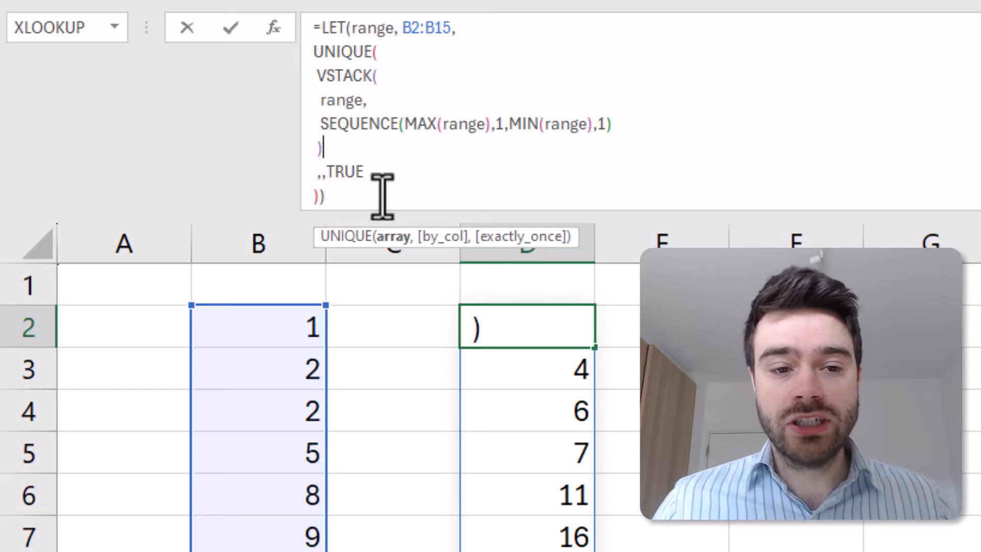
Check the B2:B15 definition in LET and enter the completed LET formula in D2.
{"action": "left_click", "coordinate": [382, 196]}
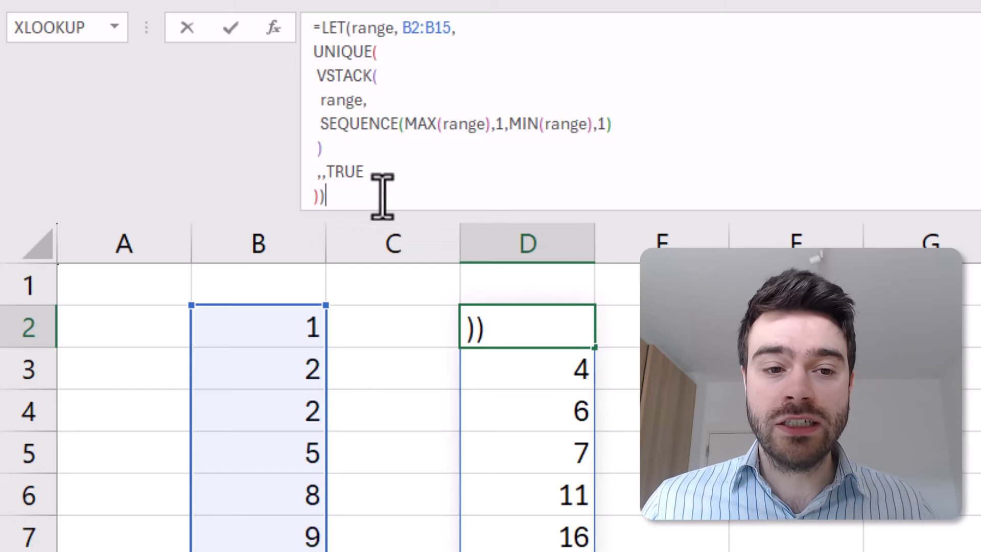
{"action": "left_click_drag", "start_coordinate": [402, 31], "coordinate": [449, 30]}
{"action": "left_click", "coordinate": [462, 51]}
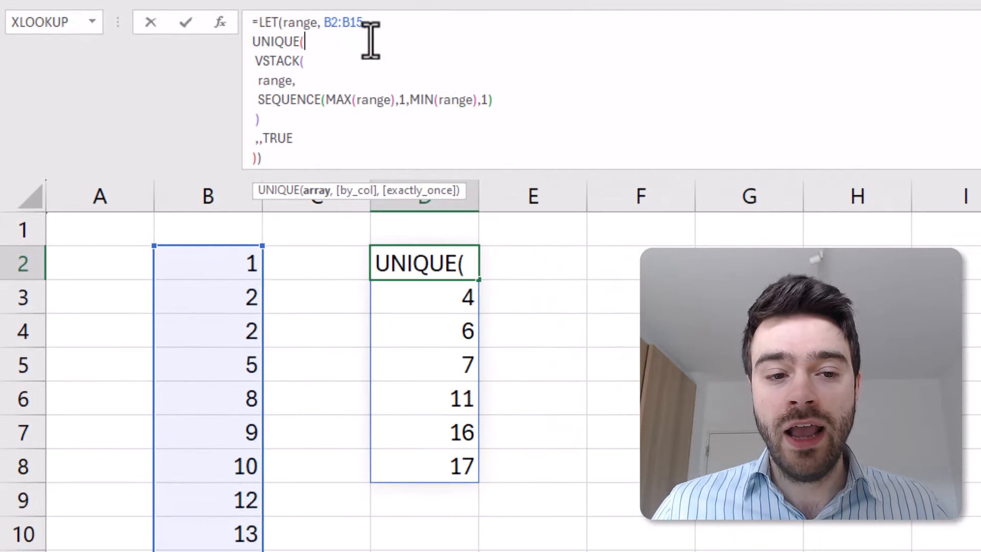
{"action": "left_click", "coordinate": [375, 154]}
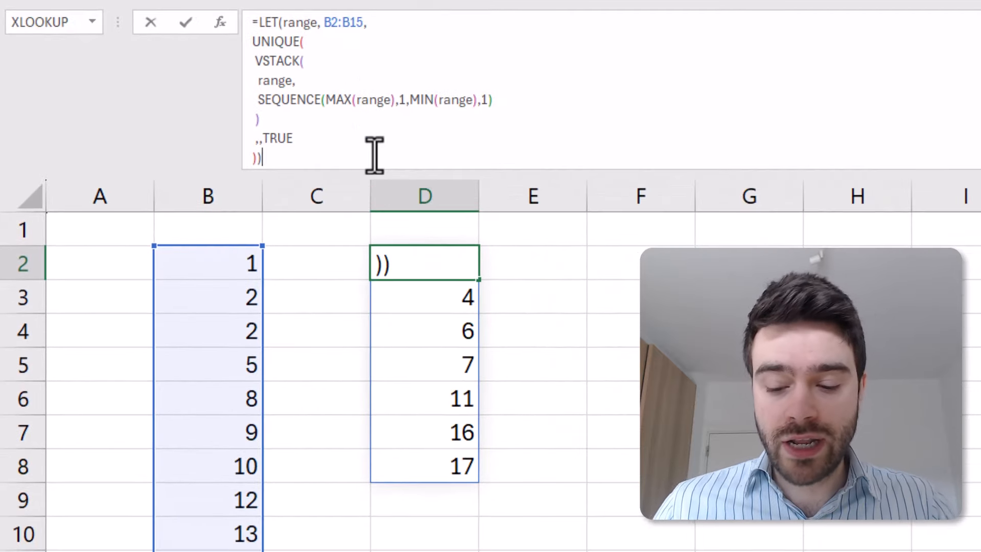
{"action": "key", "text": "Return"}
{"action": "left_click", "coordinate": [627, 372]}
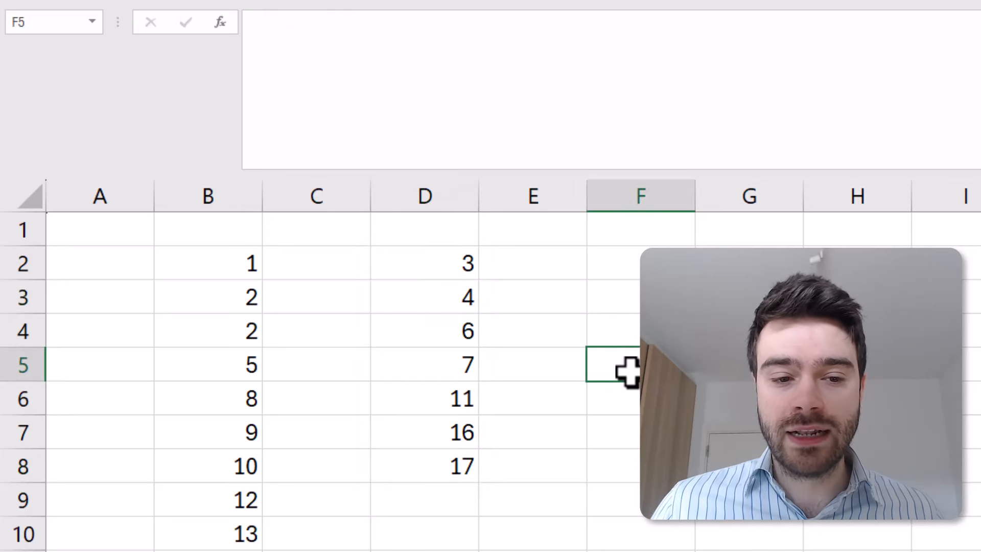
Delete all the numbers from the column B list, starting at B2.
{"action": "left_click_drag", "start_coordinate": [247, 266], "coordinate": [250, 551]}
{"action": "key", "text": "Delete"}
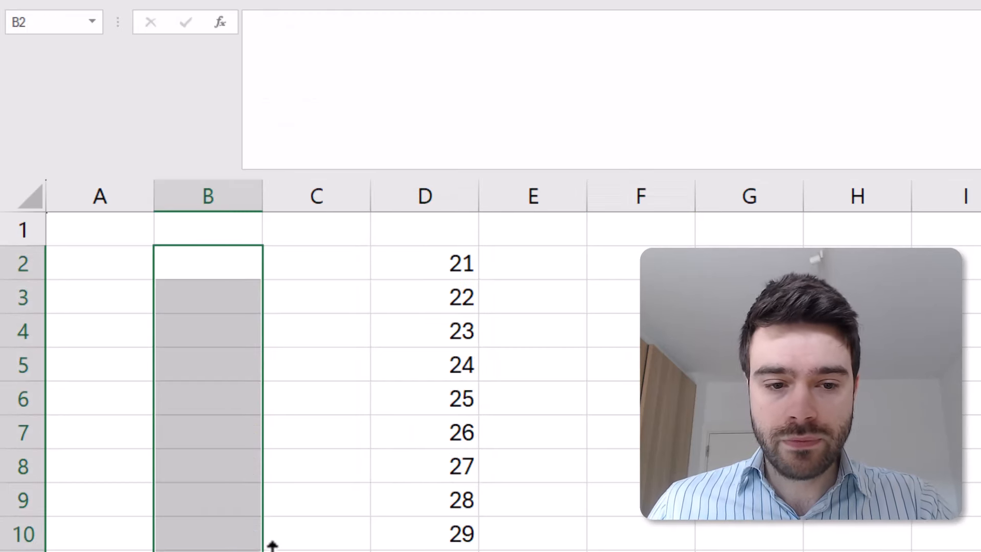
{"action": "left_click", "coordinate": [218, 551]}
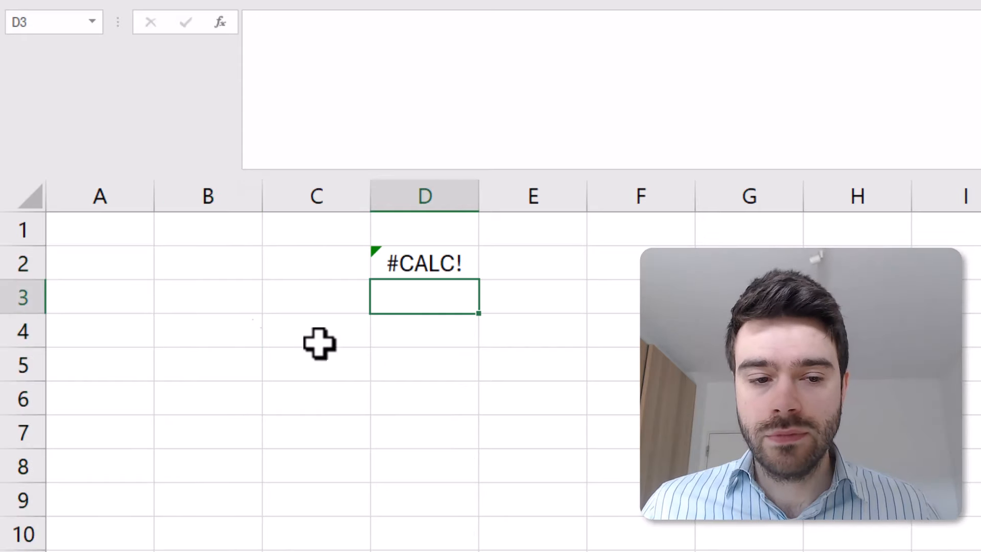
Enter the test numbers 5, 7 and 8 in cells B2 to B4.
{"action": "left_click", "coordinate": [214, 267]}
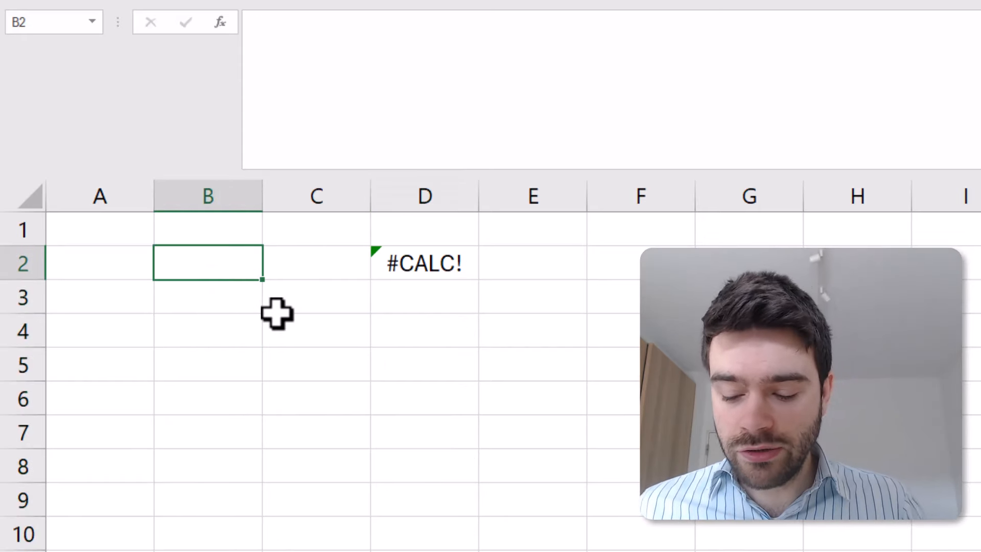
{"action": "type", "text": "5"}
{"action": "key", "text": "Return"}
{"action": "type", "text": "7"}
{"action": "key", "text": "Return"}
{"action": "type", "text": "8"}
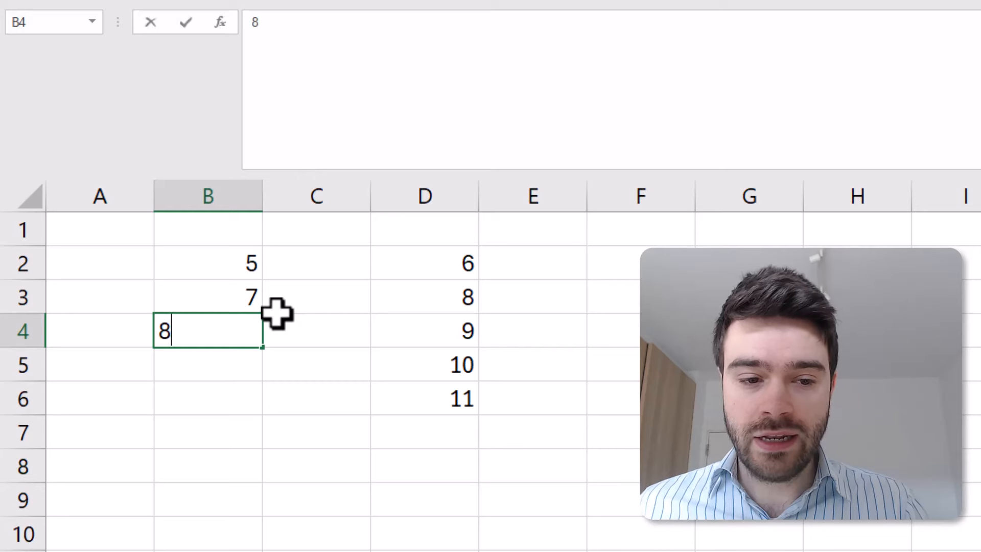
{"action": "key", "text": "Return"}
Shrink the range definition in D2's LET formula to B2:B4 and check the numbers returned in column D.
{"action": "left_click", "coordinate": [424, 264]}
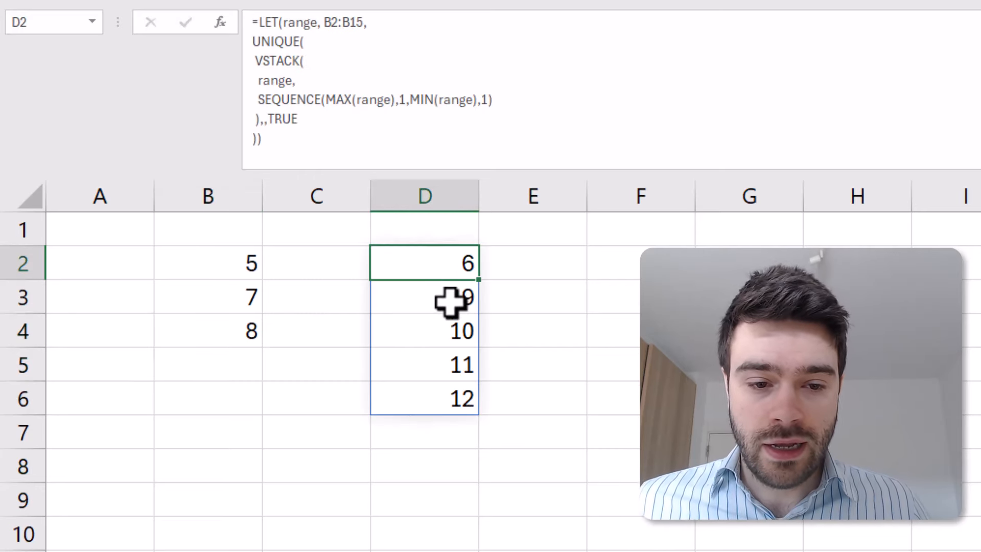
{"action": "left_click", "coordinate": [409, 81]}
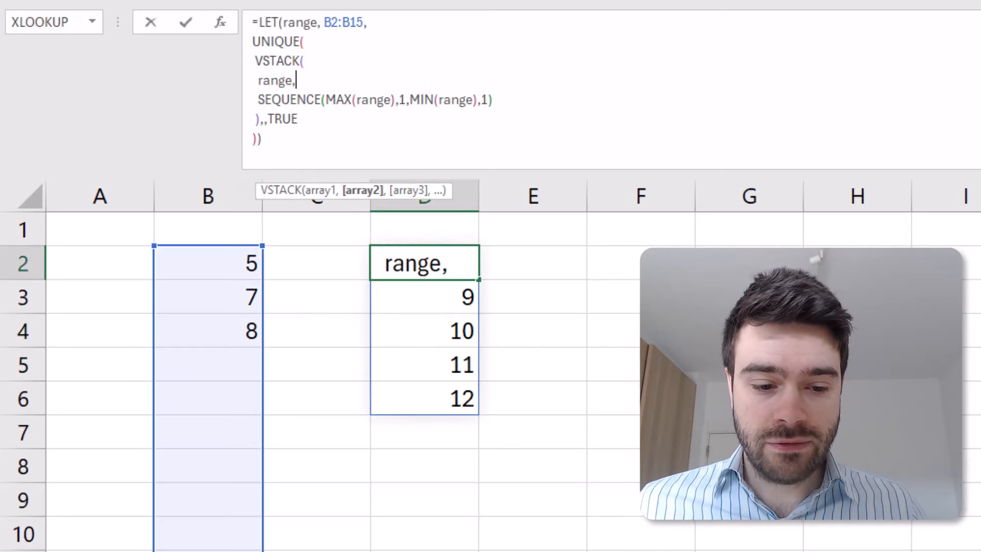
{"action": "left_click_drag", "start_coordinate": [262, 551], "coordinate": [262, 347]}
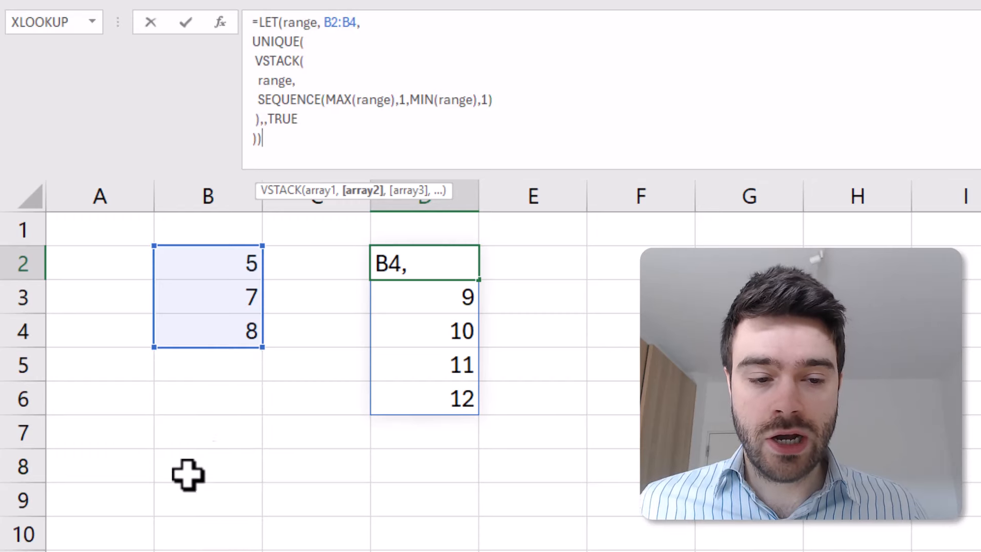
{"action": "key", "text": "Return"}
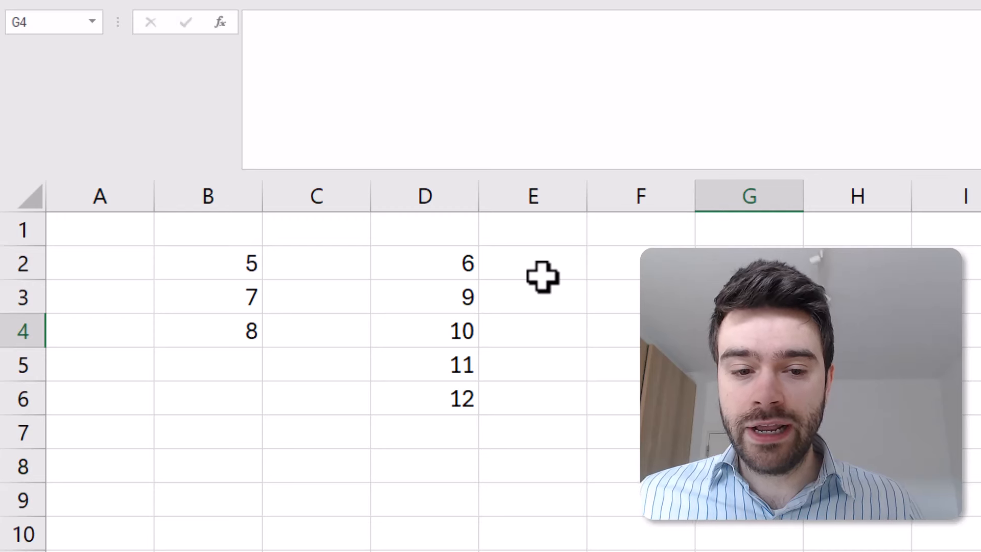
{"action": "left_click_drag", "start_coordinate": [415, 344], "coordinate": [419, 401]}
{"action": "left_click", "coordinate": [416, 455]}
{"action": "left_click", "coordinate": [240, 328]}
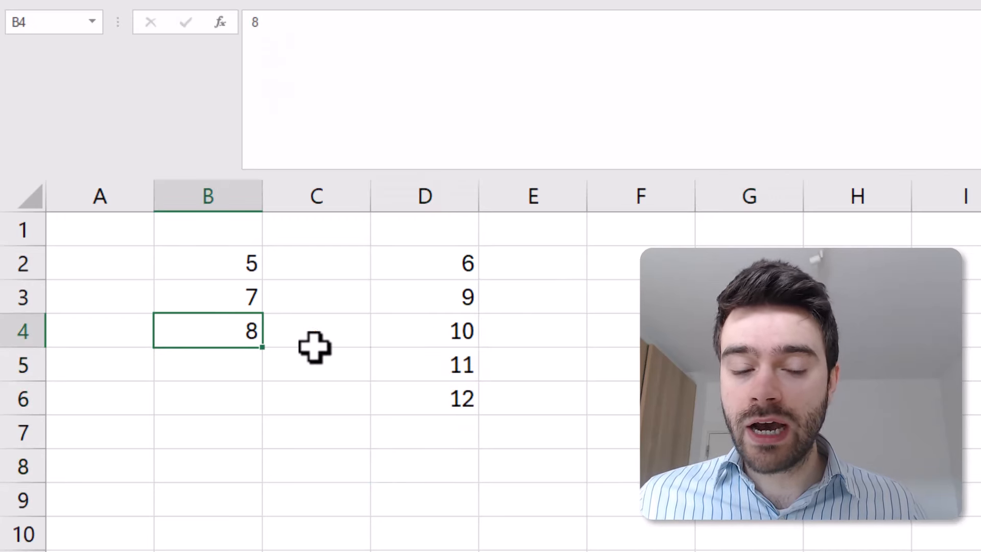
Change SEQUENCE's rows argument in the D2 formula to MAX(range)-MIN(range)+1 and enter the formula.
{"action": "left_click", "coordinate": [458, 267]}
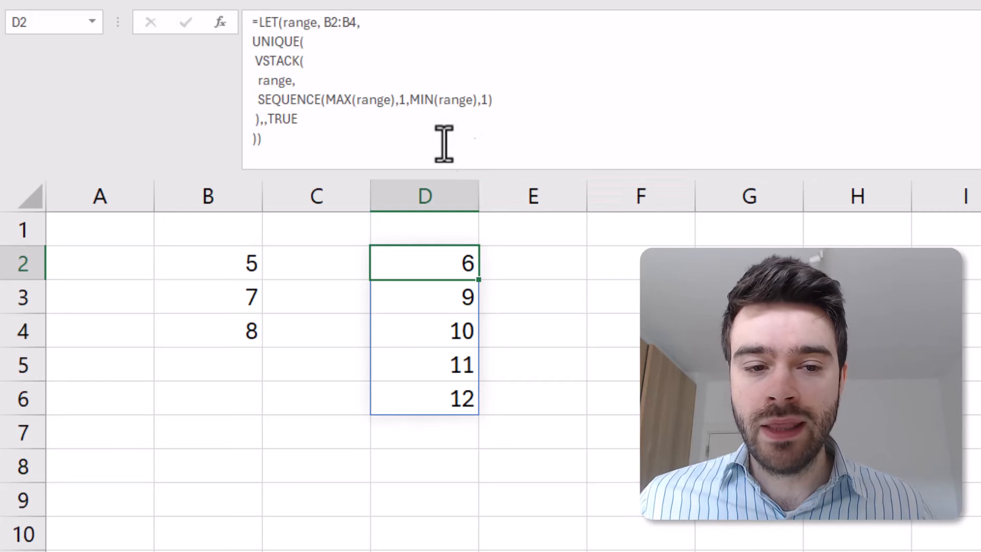
{"action": "left_click", "coordinate": [327, 99]}
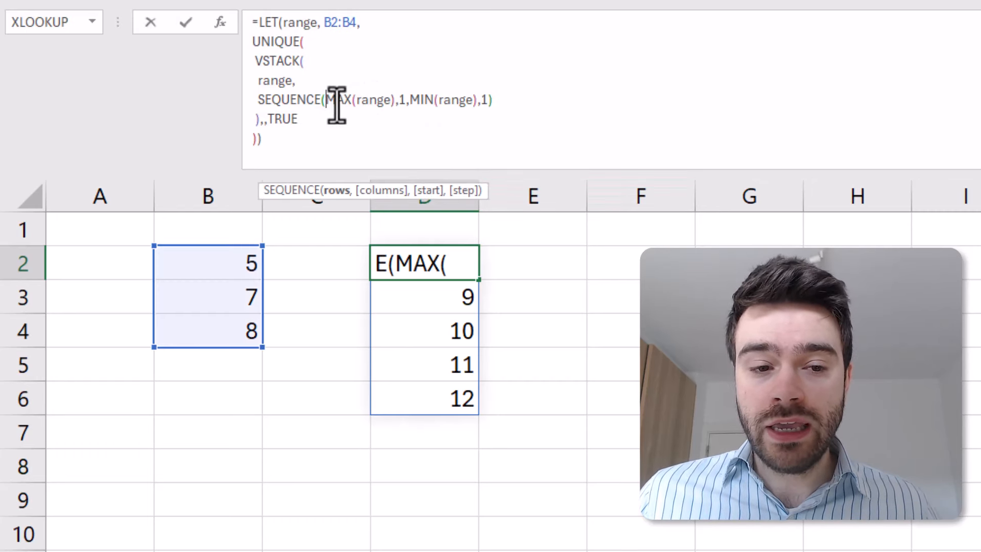
{"action": "left_click", "coordinate": [394, 100]}
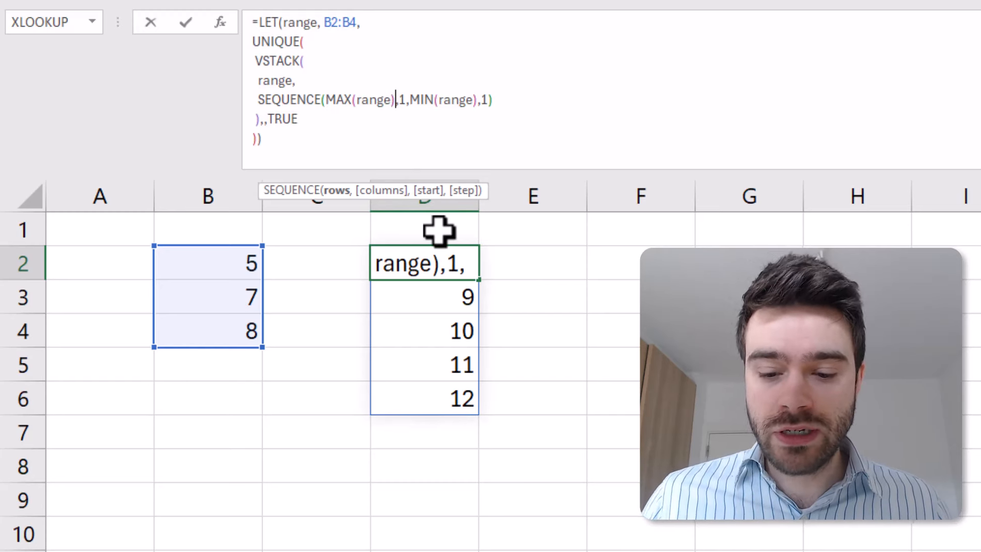
{"action": "type", "text": "-MIN("}
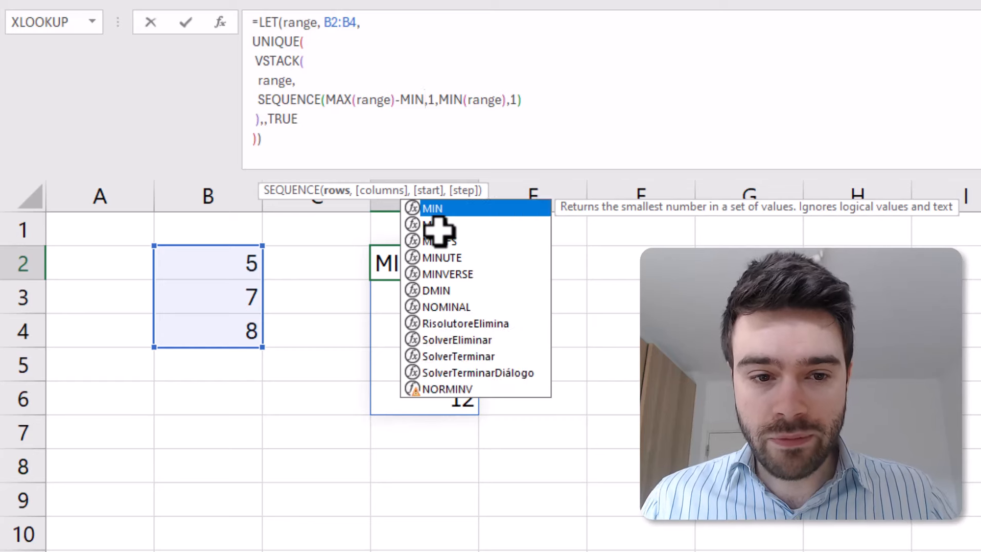
{"action": "type", "text": "range)"}
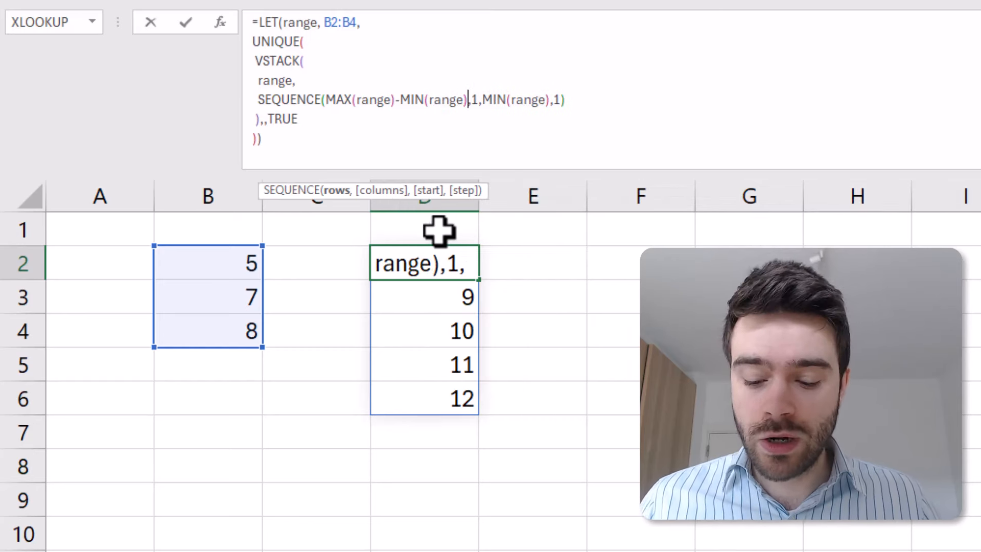
{"action": "type", "text": "+1"}
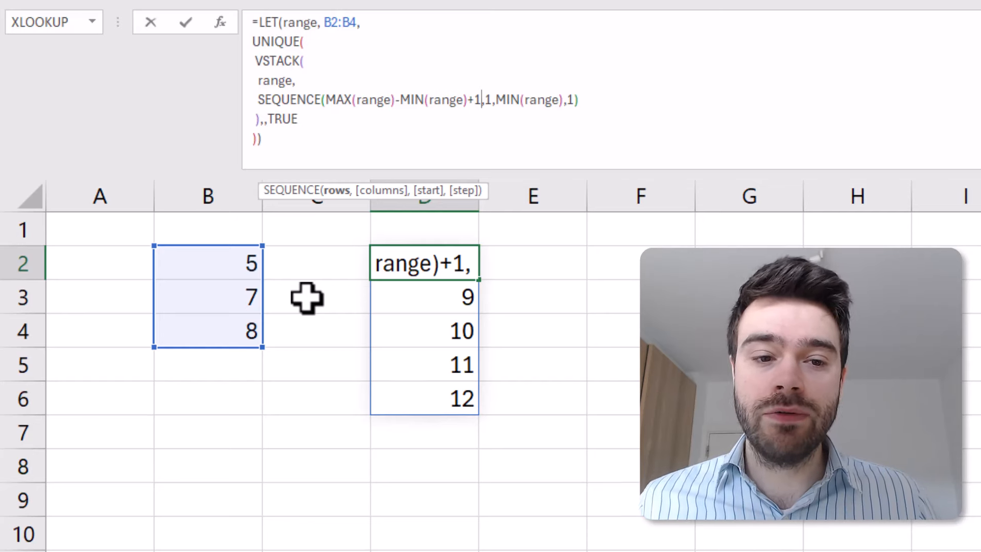
{"action": "key", "text": "Return"}
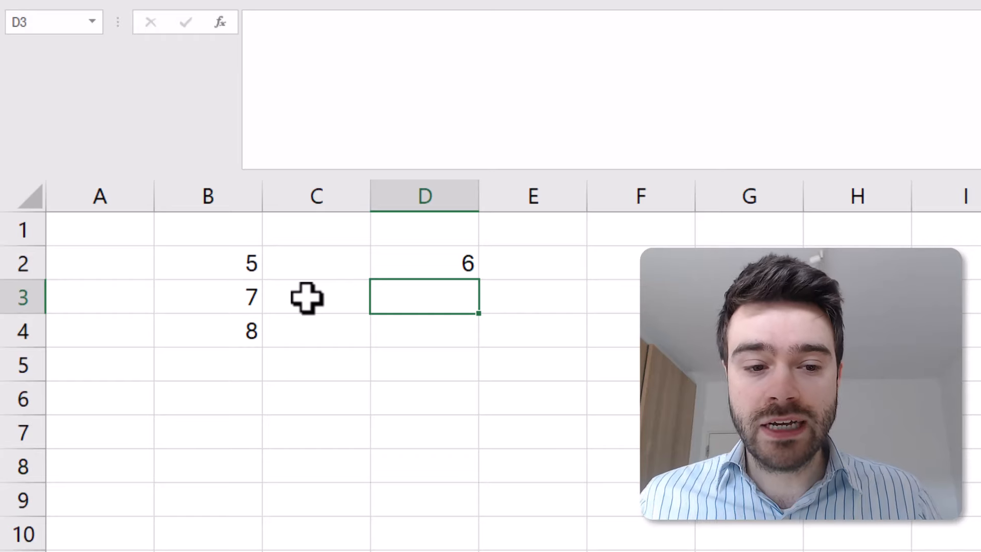
Replace the number in B3 with 10 and compare the B2:B4 list with the missing numbers in column D.
{"action": "left_click", "coordinate": [444, 263]}
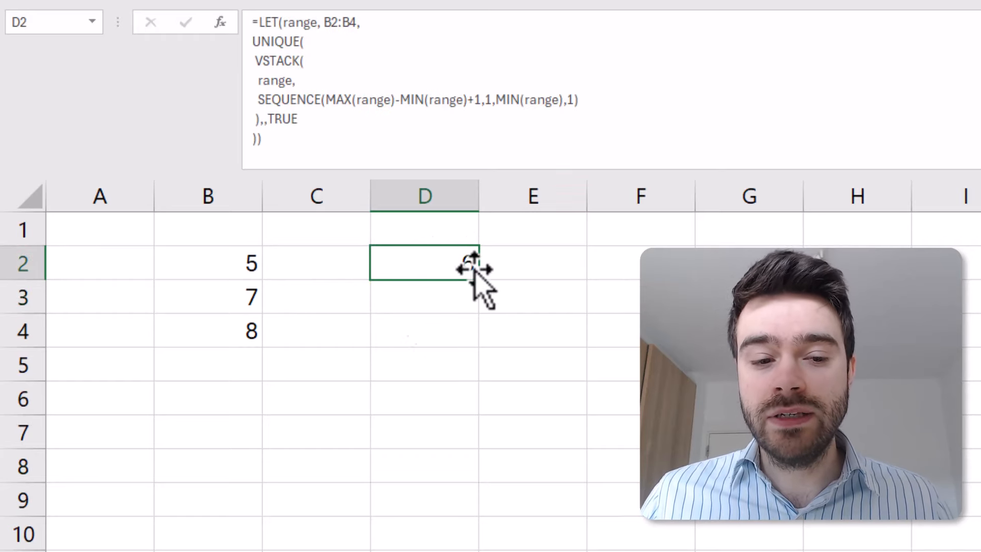
{"action": "left_click", "coordinate": [316, 432]}
{"action": "left_click", "coordinate": [248, 298]}
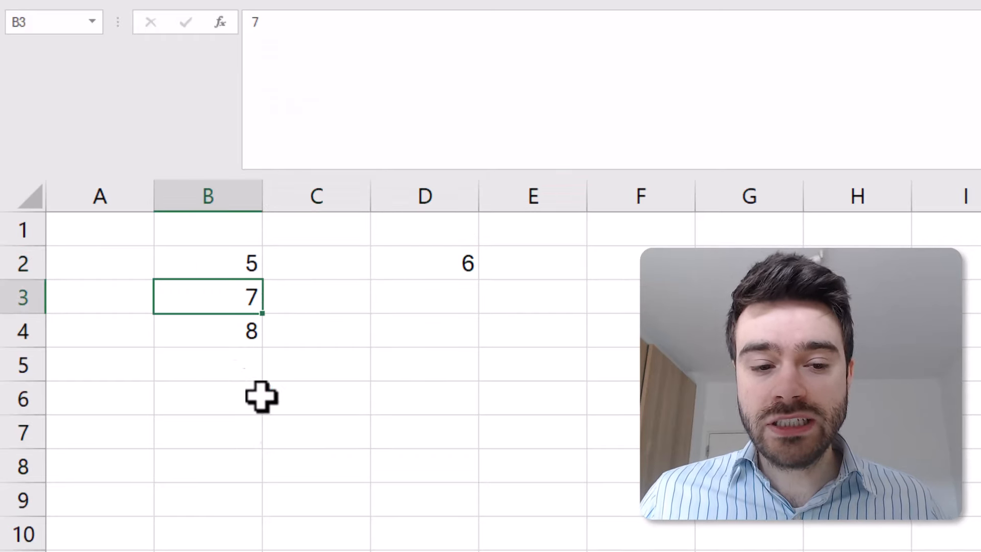
{"action": "type", "text": "10"}
{"action": "key", "text": "Return"}
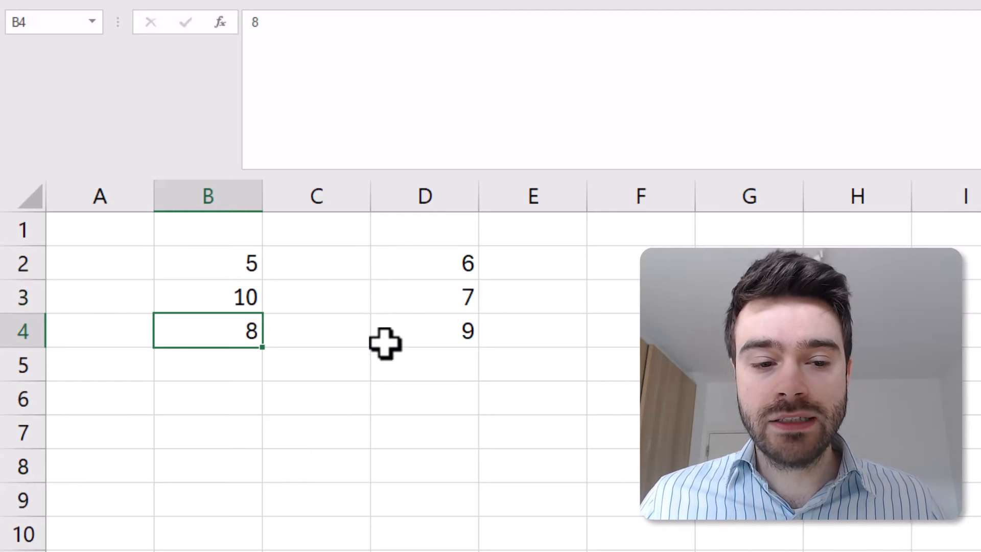
{"action": "left_click_drag", "start_coordinate": [237, 273], "coordinate": [230, 341]}
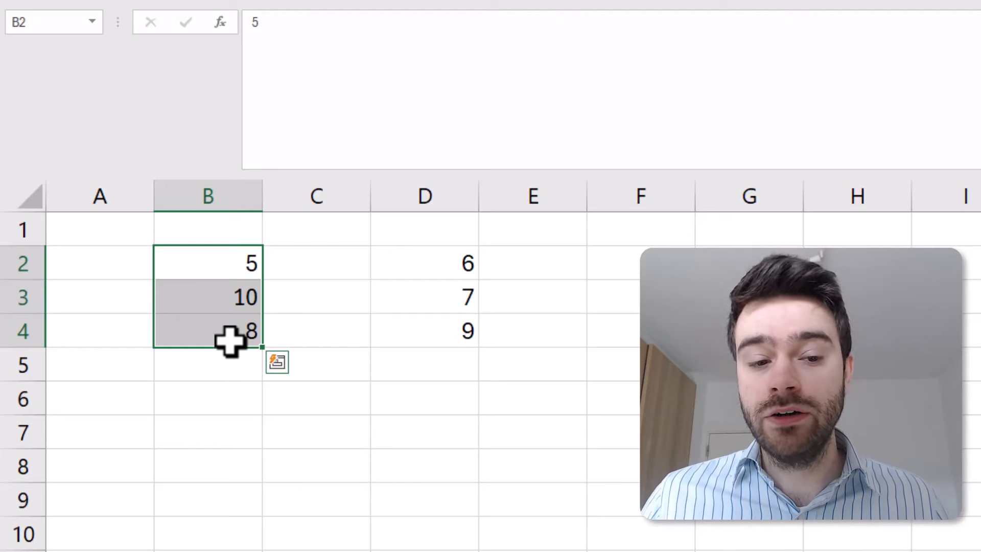
{"action": "left_click", "coordinate": [399, 397]}
Add the numbers 11, 13 and 16 to the list in cells B5 to B7.
{"action": "left_click", "coordinate": [205, 352]}
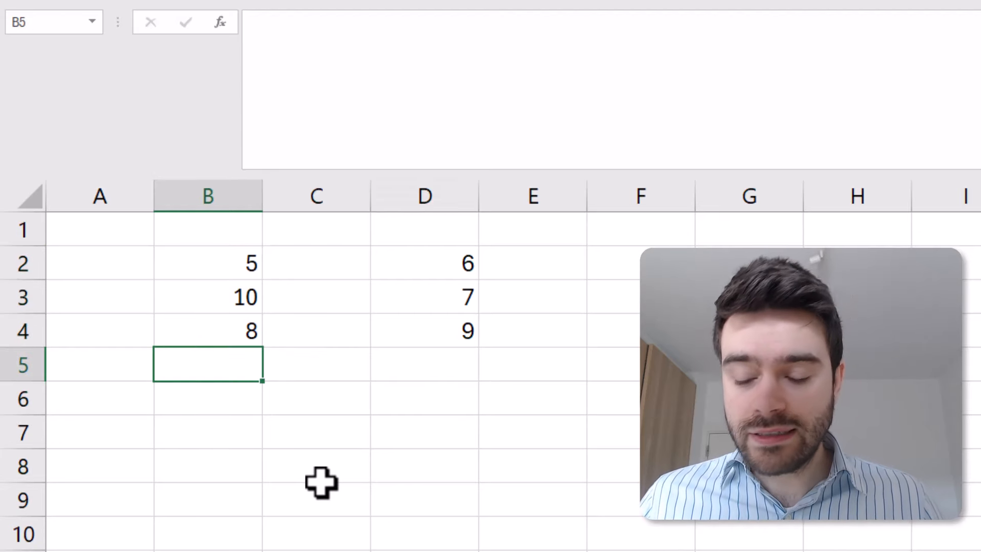
{"action": "type", "text": "11"}
{"action": "key", "text": "Return"}
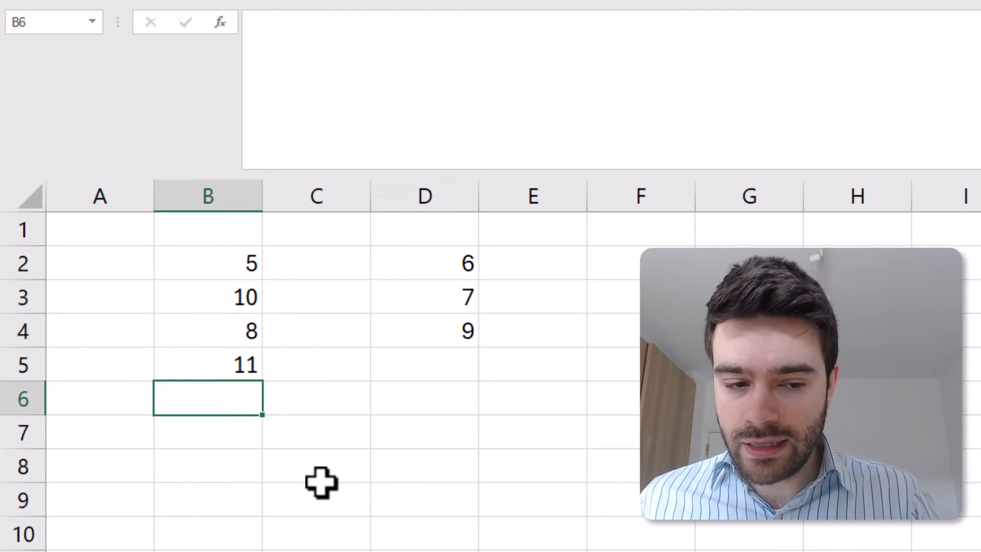
{"action": "type", "text": "13"}
{"action": "key", "text": "Return"}
{"action": "type", "text": "16"}
{"action": "key", "text": "Return"}
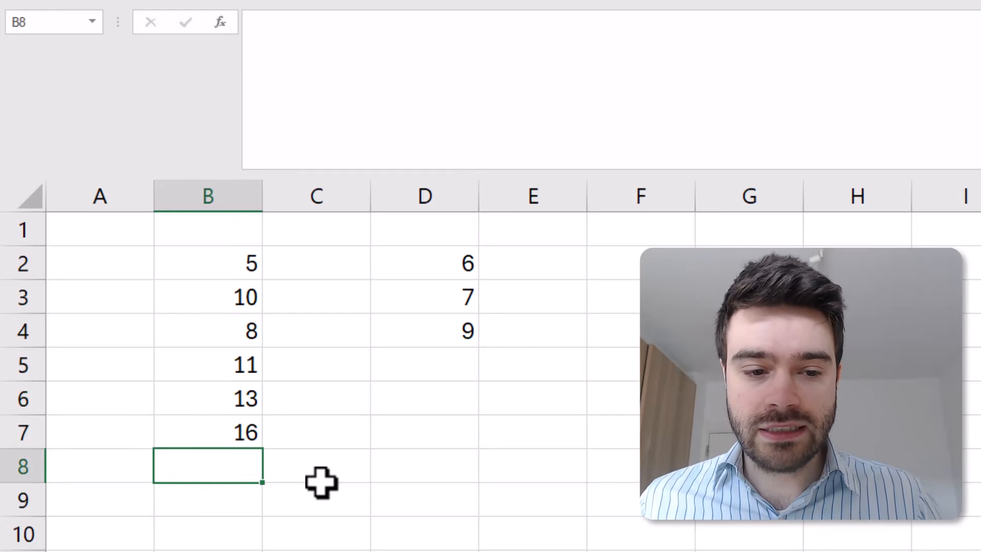
Extend the range definition in D2's LET formula to B2:B7 and review the missing numbers in column D.
{"action": "left_click", "coordinate": [412, 308]}
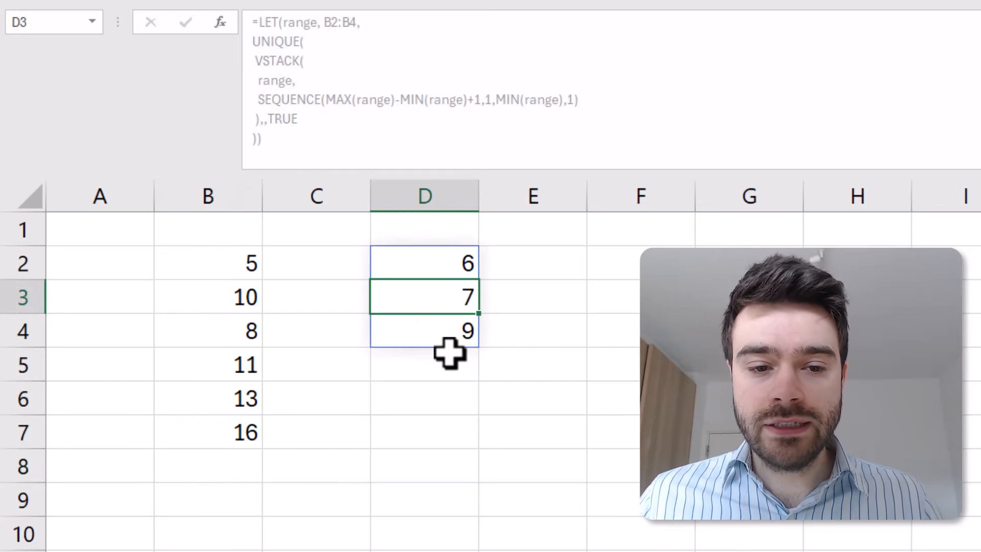
{"action": "left_click", "coordinate": [448, 272]}
{"action": "left_click", "coordinate": [411, 118]}
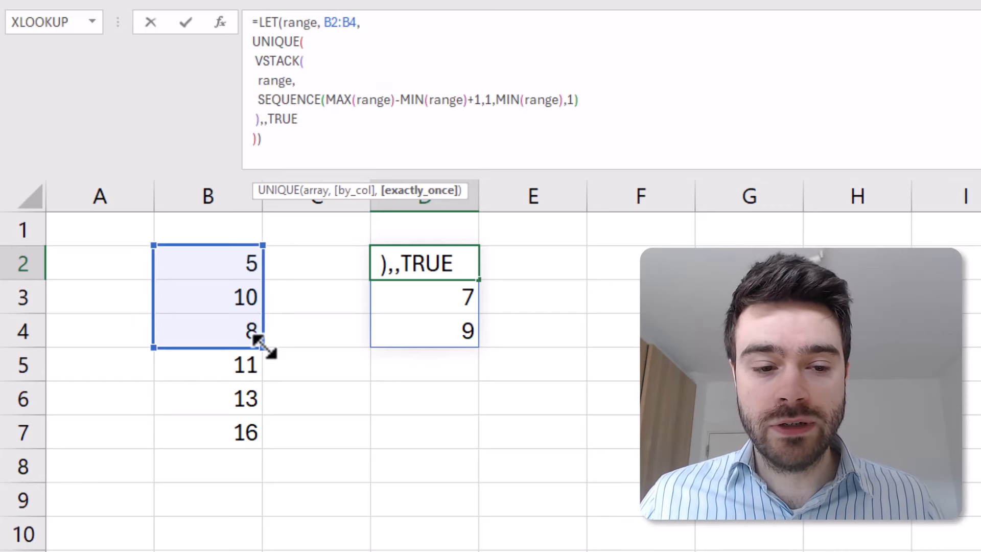
{"action": "left_click_drag", "start_coordinate": [261, 348], "coordinate": [269, 445]}
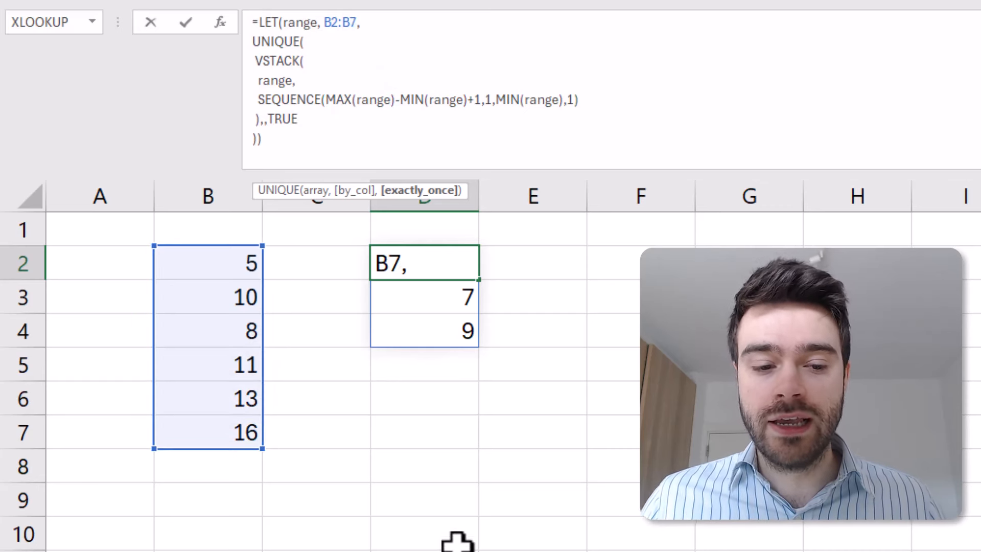
{"action": "key", "text": "Return"}
{"action": "left_click", "coordinate": [532, 551]}
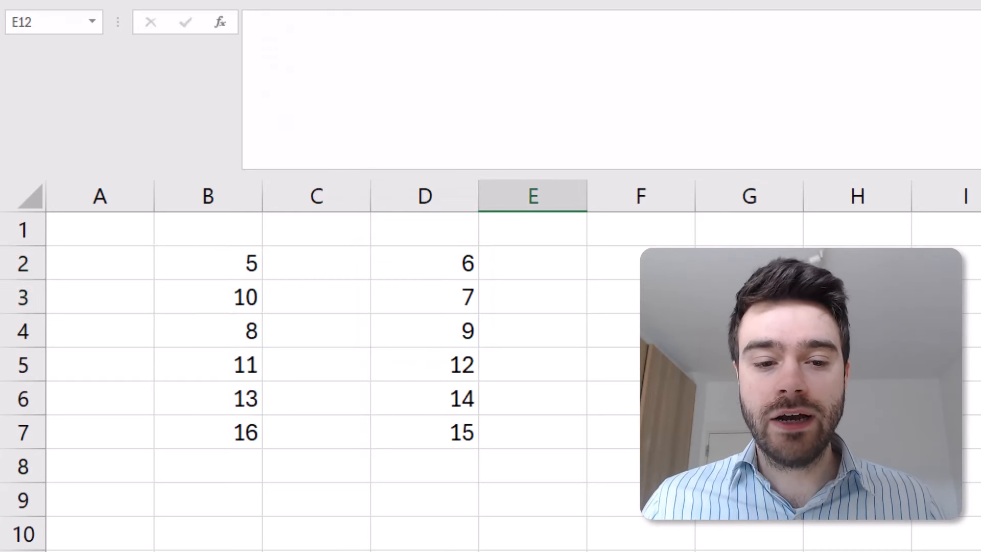
{"action": "left_click_drag", "start_coordinate": [438, 265], "coordinate": [444, 427]}
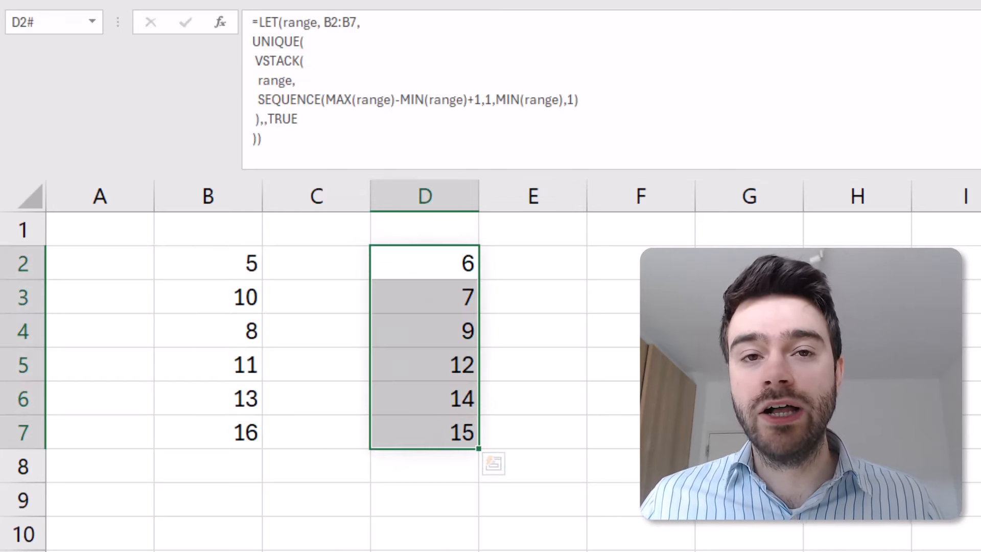
{"action": "left_click", "coordinate": [749, 398]}
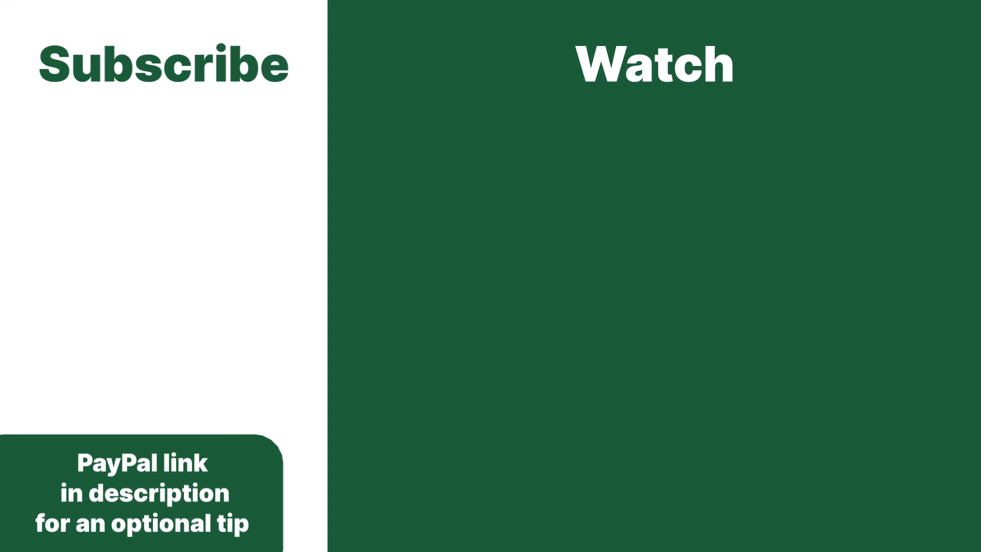